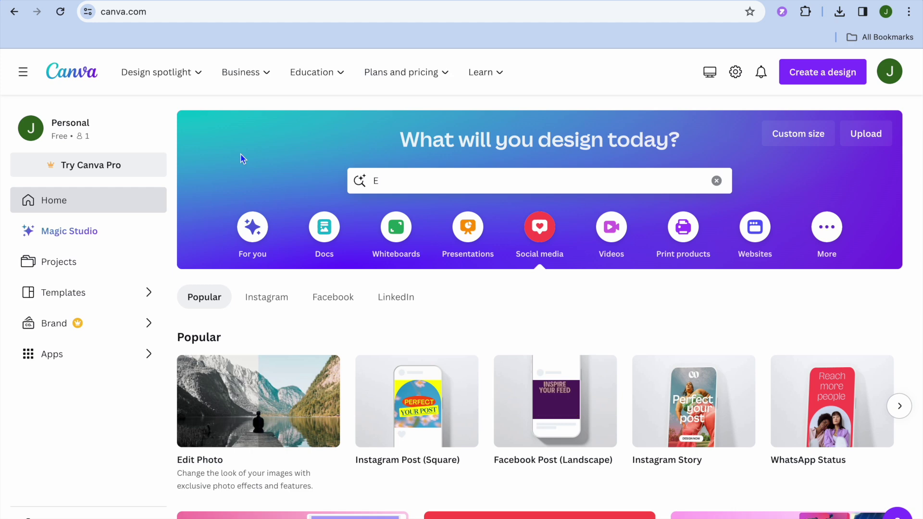
# - Search Canva templates for 'EBOOK' and pick the 'ebook multiple pages' suggestion
pyautogui.scroll(-2, 242, 159)
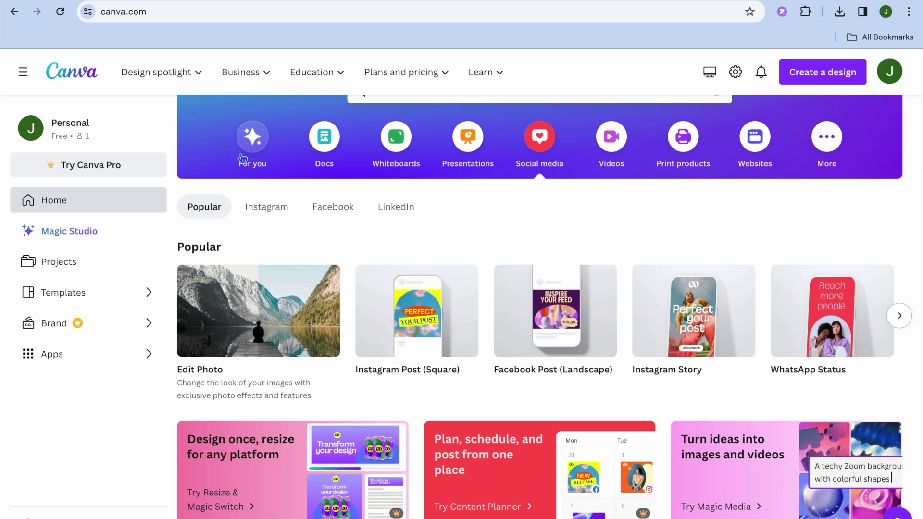
pyautogui.scroll(2, 243, 159)
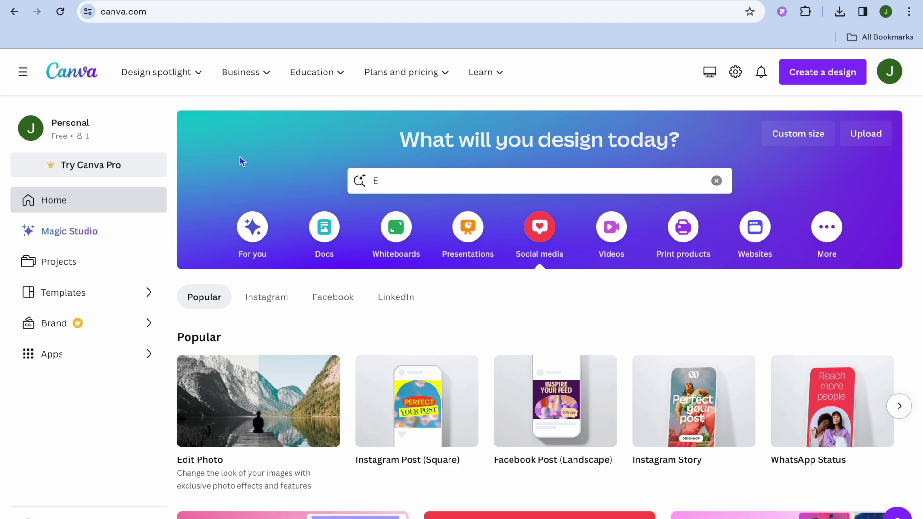
pyautogui.click(410, 184)
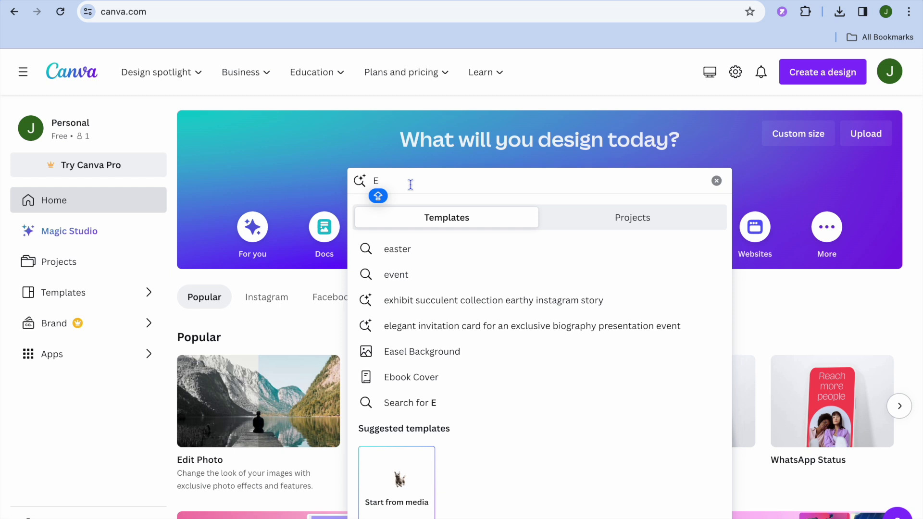
pyautogui.write('BOOK')
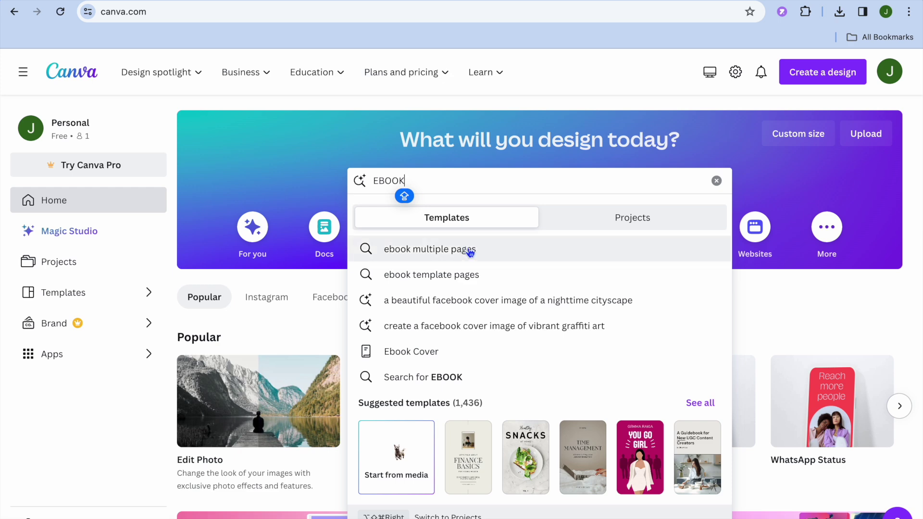
pyautogui.click(470, 251)
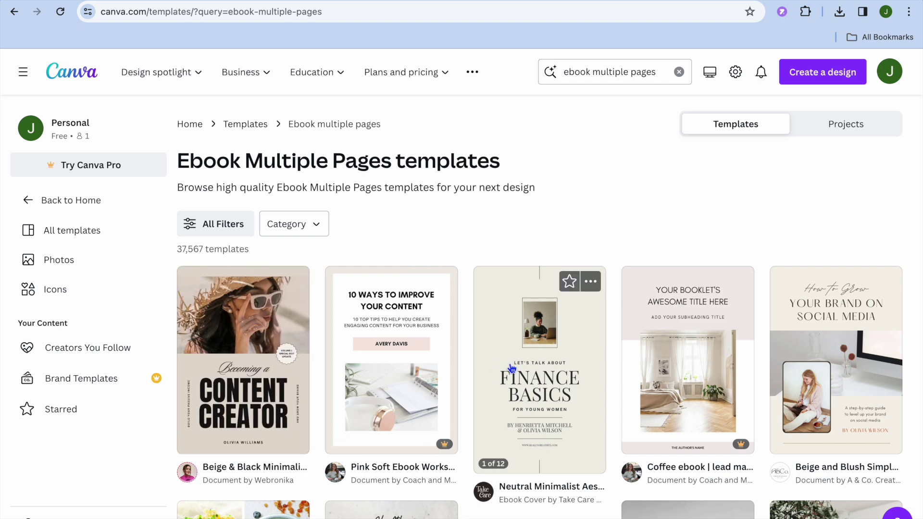
# - Browse the ebook results and preview the Beige & Black Minimalist Content Creator Ebook template
pyautogui.scroll(-10, 686, 361)
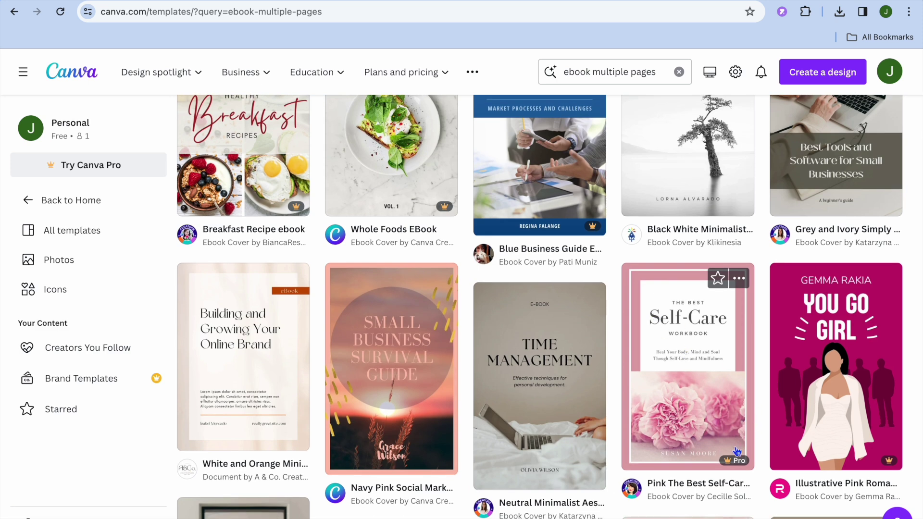
pyautogui.moveTo(734, 464)
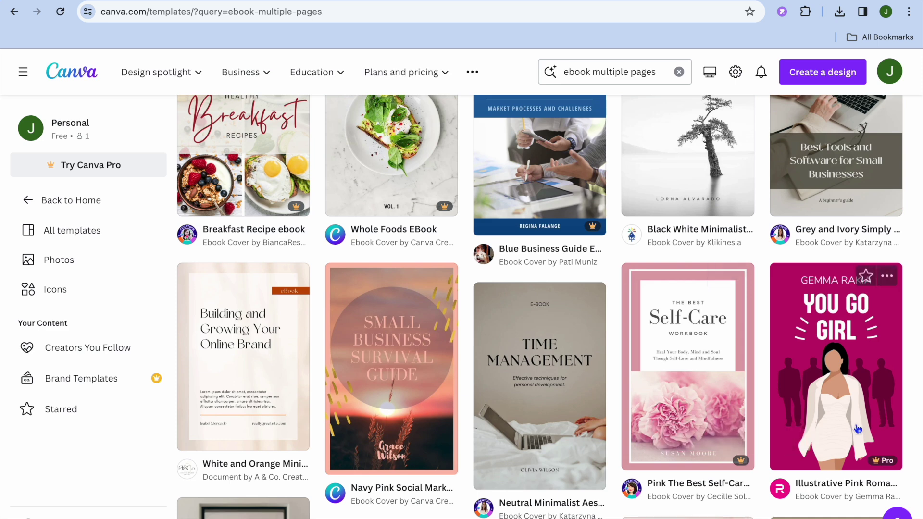
pyautogui.scroll(-3, 858, 429)
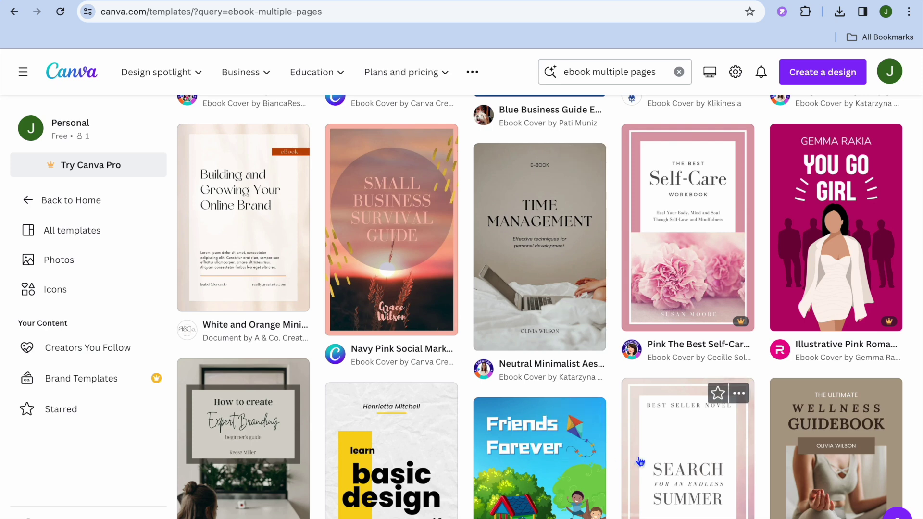
pyautogui.scroll(-2, 393, 442)
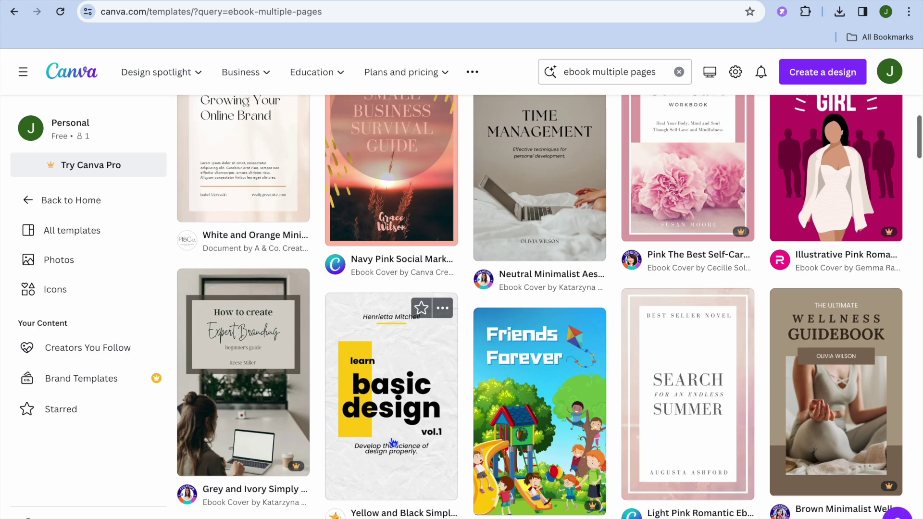
pyautogui.scroll(14, 393, 442)
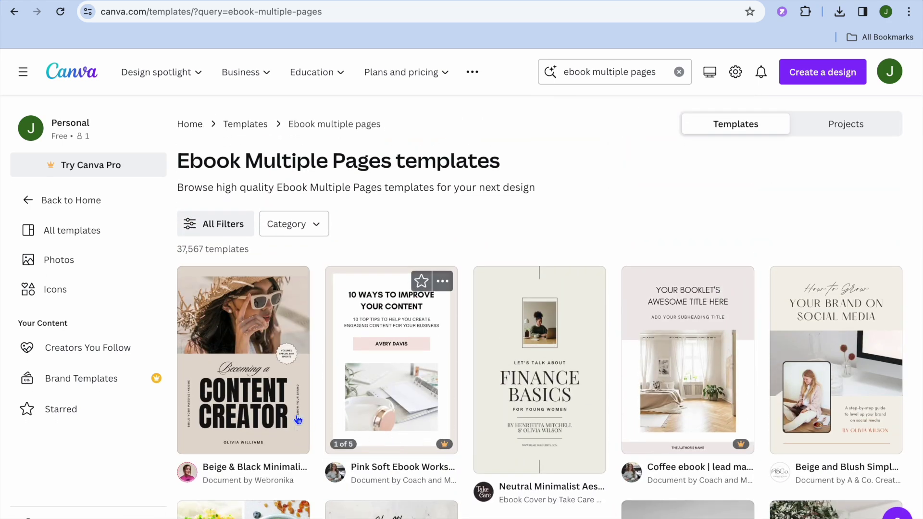
pyautogui.moveTo(280, 402)
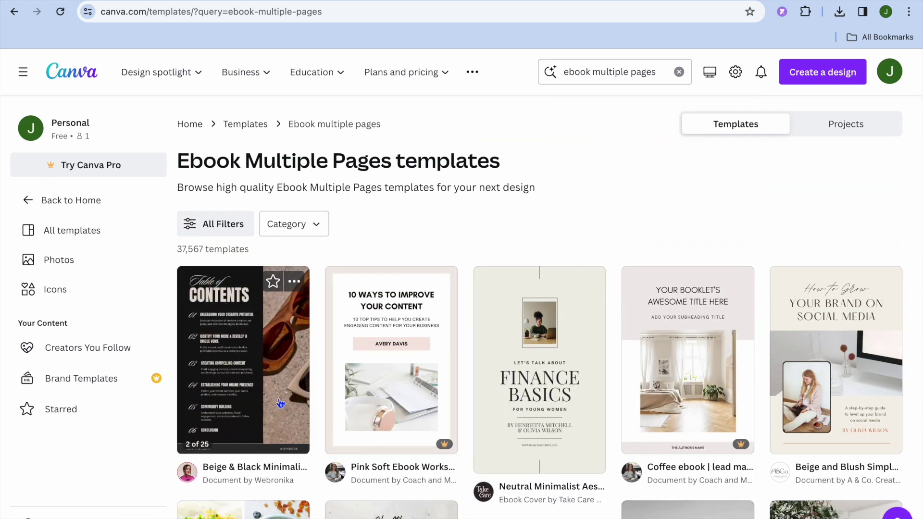
pyautogui.click(280, 403)
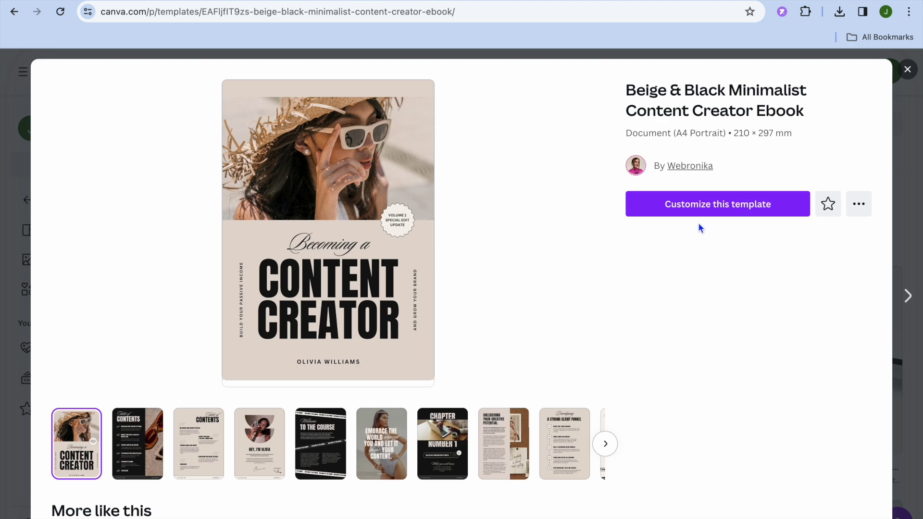
# - Customize the Beige & Black ebook template into an editable design and select the cover photo
pyautogui.click(691, 201)
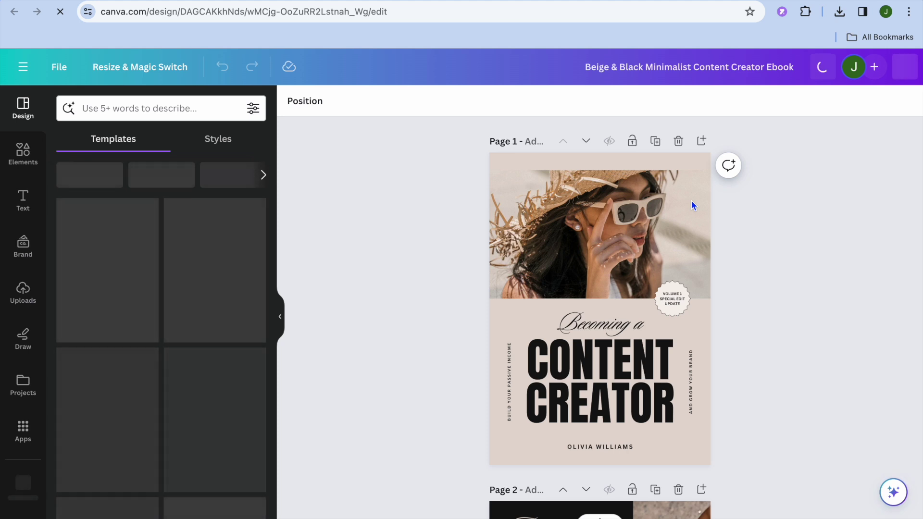
pyautogui.click(598, 219)
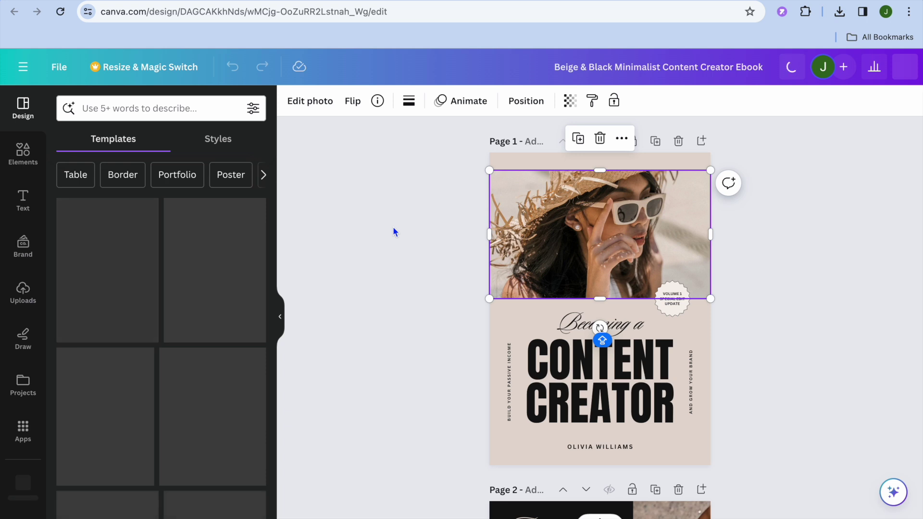
# - Check Uploads for images, then start a search in the Elements library
pyautogui.click(24, 301)
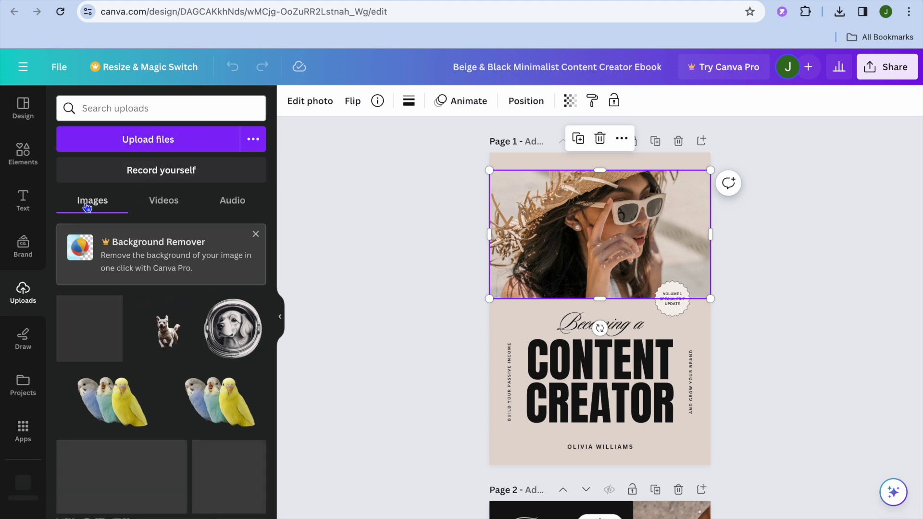
pyautogui.click(18, 159)
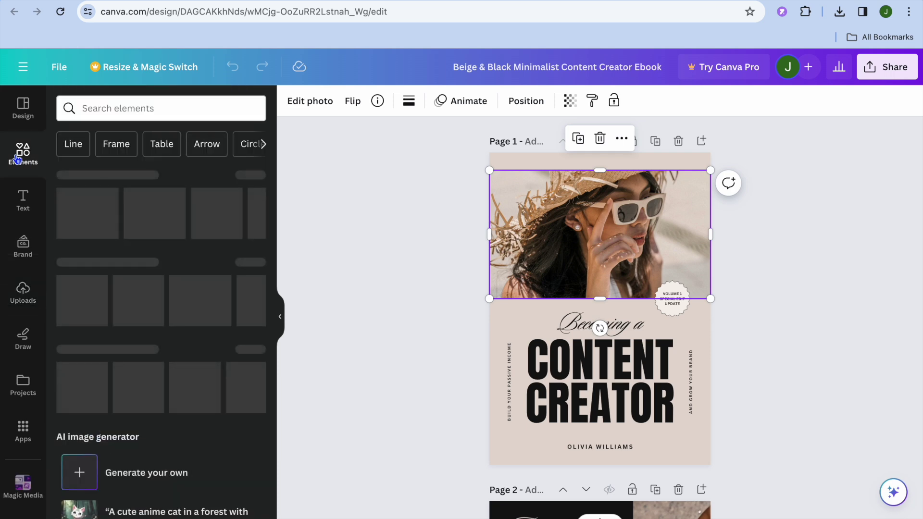
pyautogui.click(176, 106)
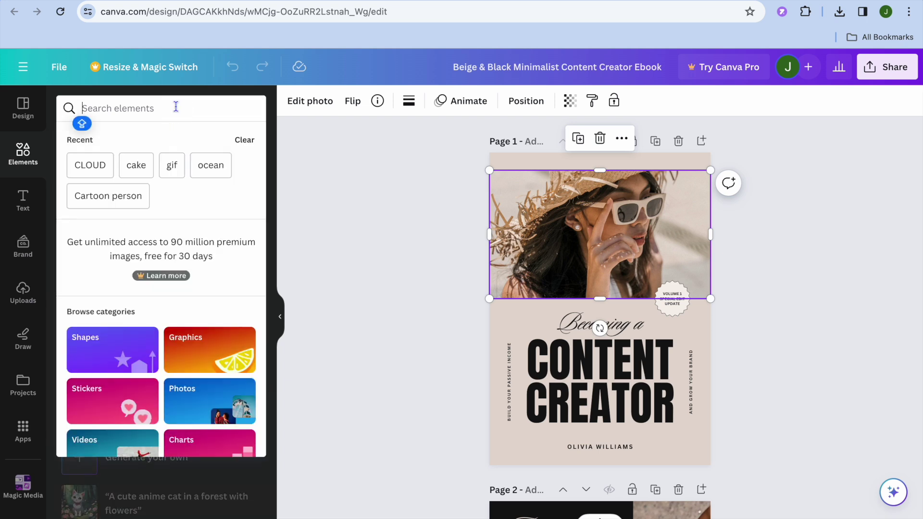
# - Search Elements photos for 'MAN ON BEACH' and drag the kitesurfer shot onto the cover frame
pyautogui.write('M')
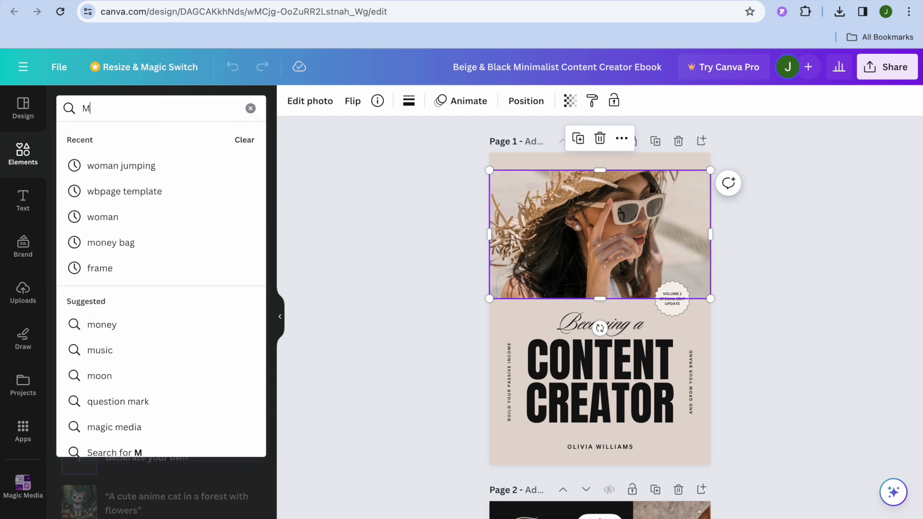
pyautogui.write('AN ON')
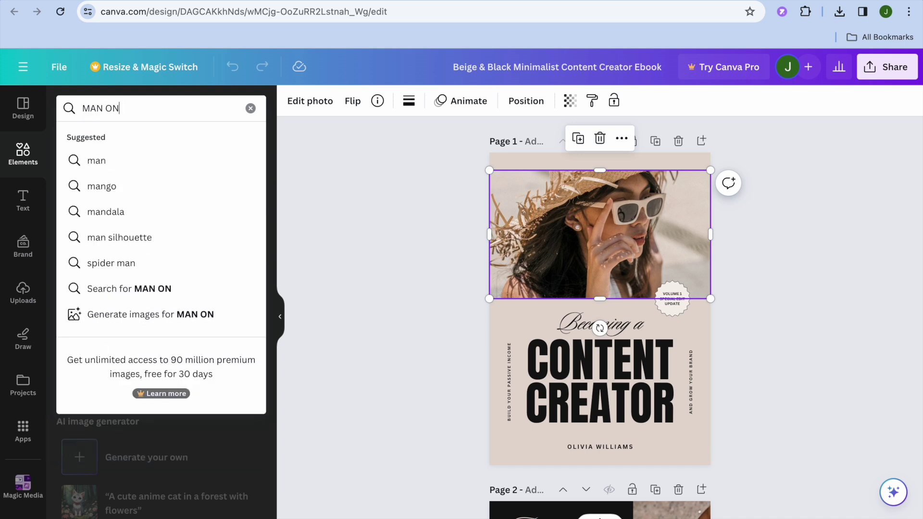
pyautogui.write(" BEACH'")
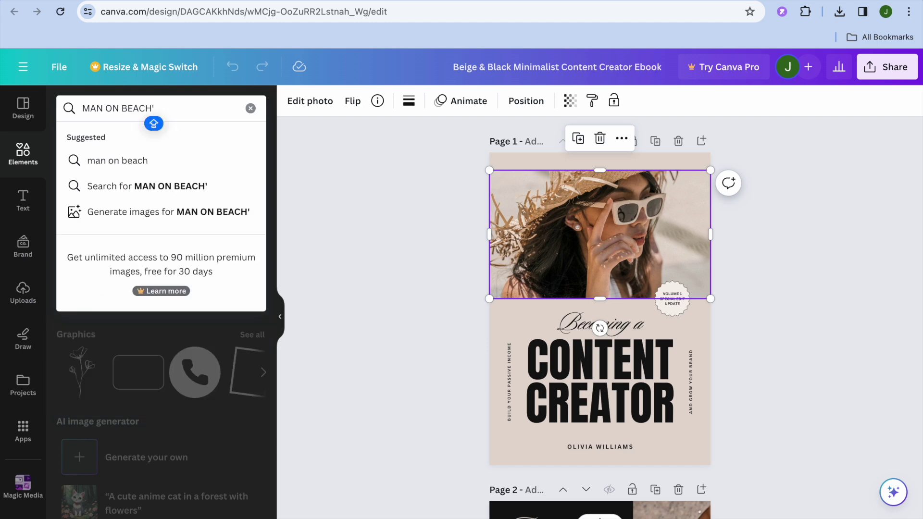
pyautogui.press('BackSpace')
pyautogui.press('Return')
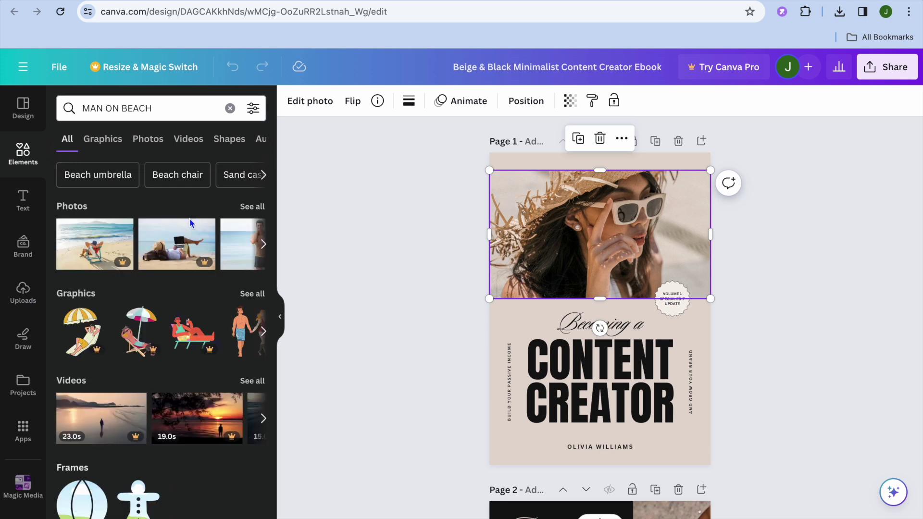
pyautogui.click(148, 139)
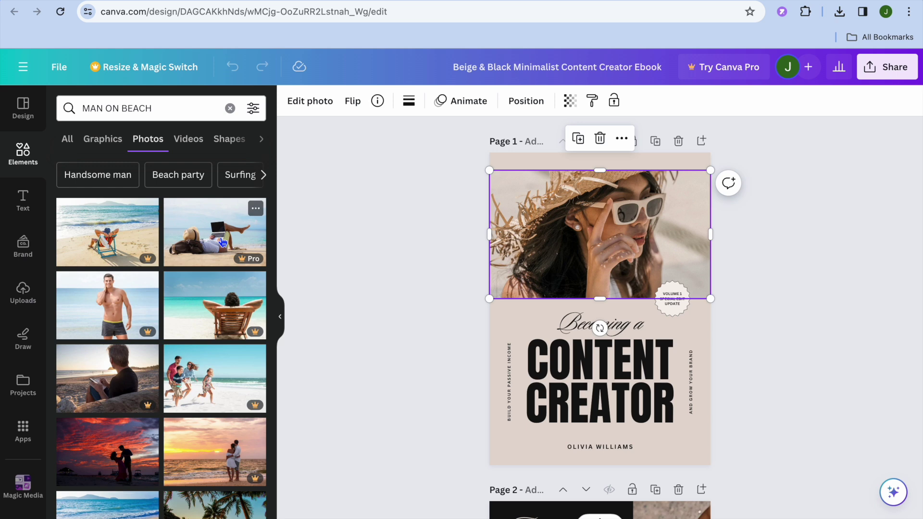
pyautogui.scroll(-10, 221, 240)
pyautogui.scroll(-1, 220, 238)
pyautogui.scroll(-10, 222, 242)
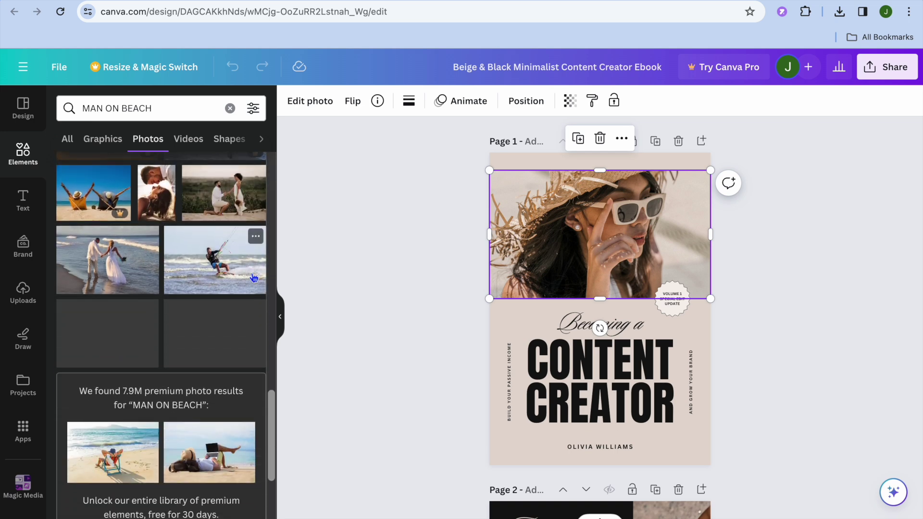
pyautogui.moveTo(228, 284); pyautogui.dragTo(552, 235)
pyautogui.click(802, 245)
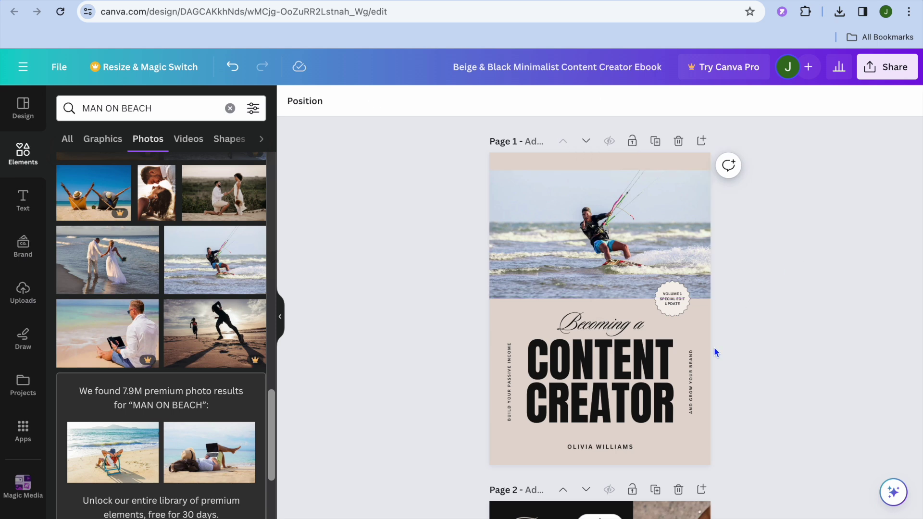
pyautogui.scroll(-5, 713, 347)
pyautogui.scroll(-1, 714, 351)
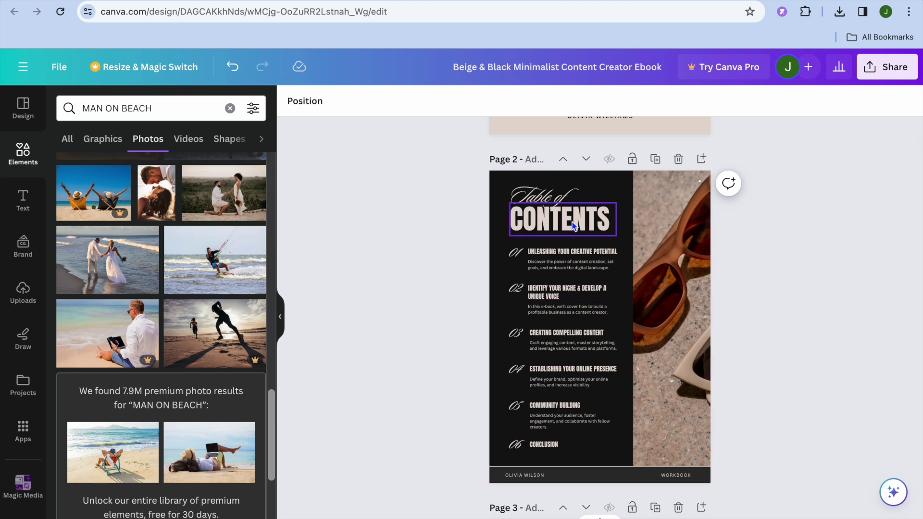
# - Scroll through the ebook to the page 5 spread and bring up the design's Share panel
pyautogui.click(562, 267)
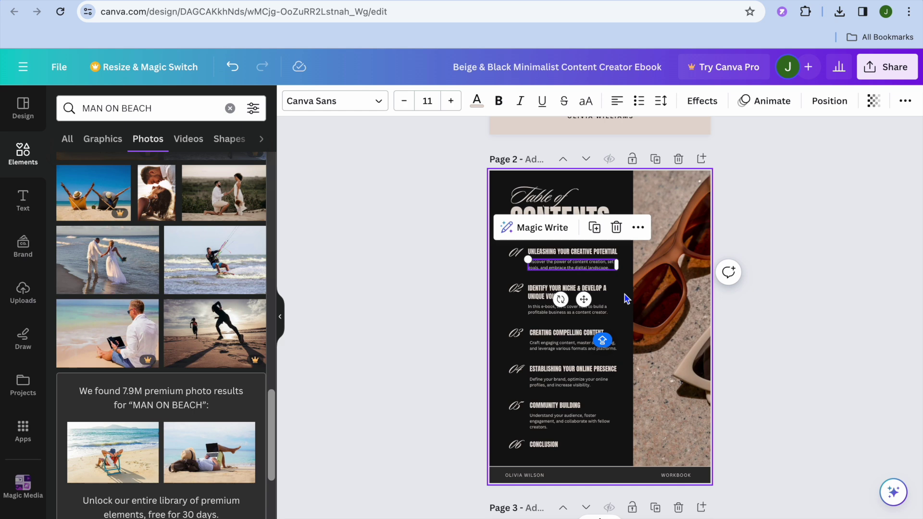
pyautogui.scroll(7, 626, 299)
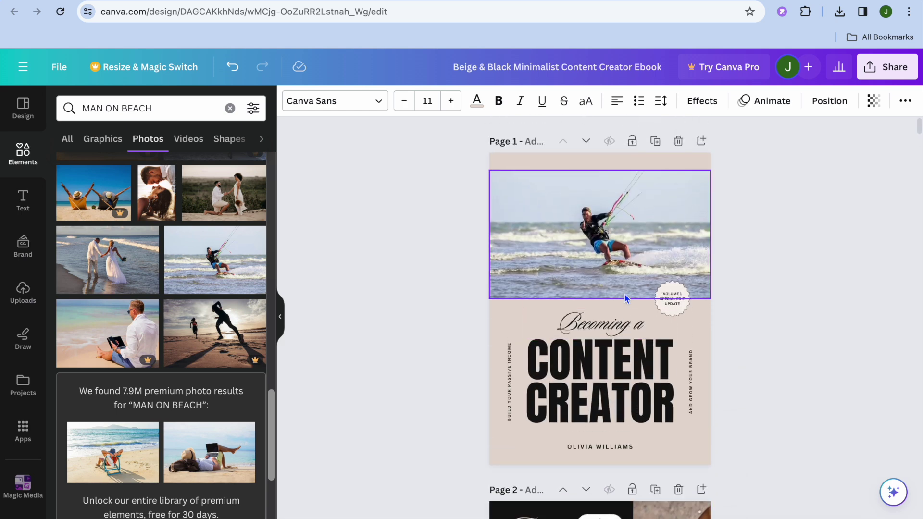
pyautogui.click(234, 70)
pyautogui.scroll(-20, 643, 369)
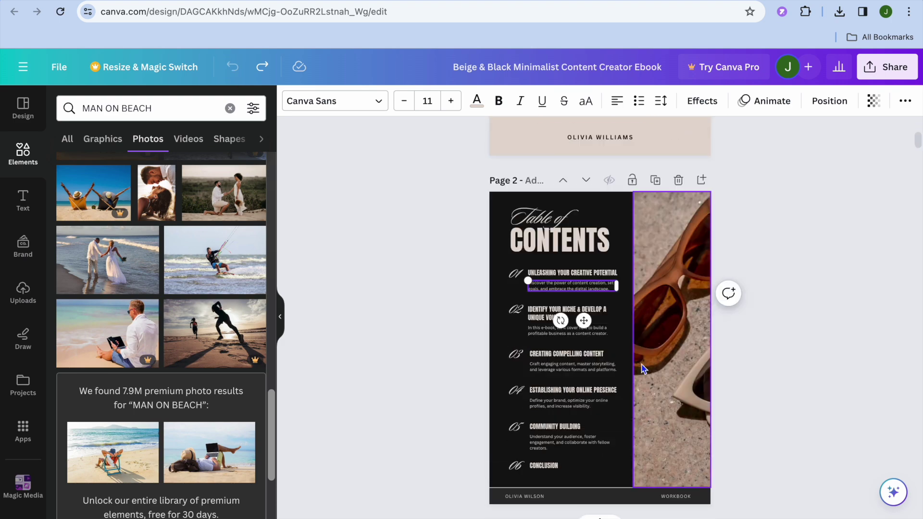
pyautogui.scroll(-2, 643, 369)
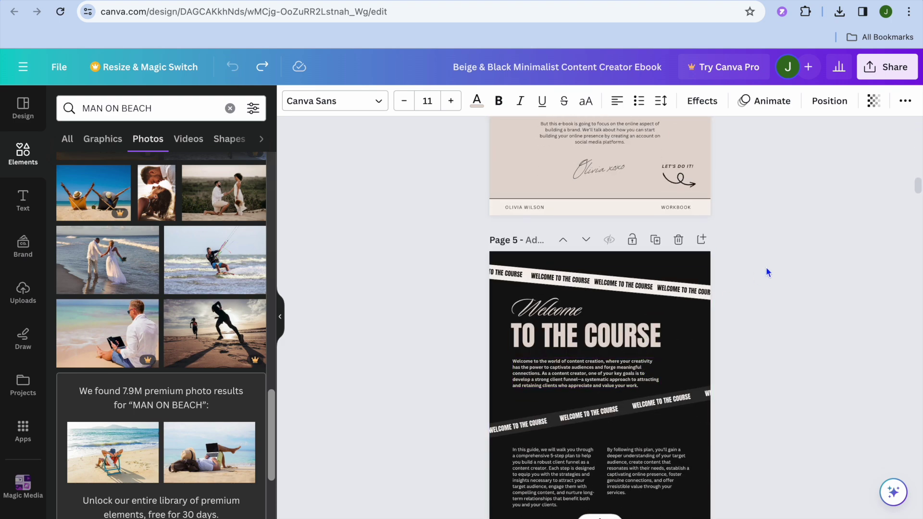
pyautogui.click(891, 69)
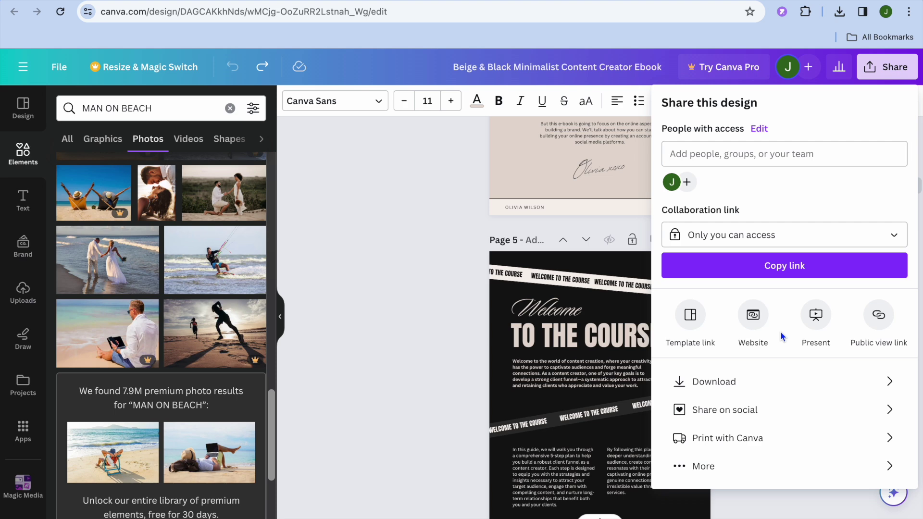
# - Download all 25 ebook pages as a PDF Standard file
pyautogui.click(771, 391)
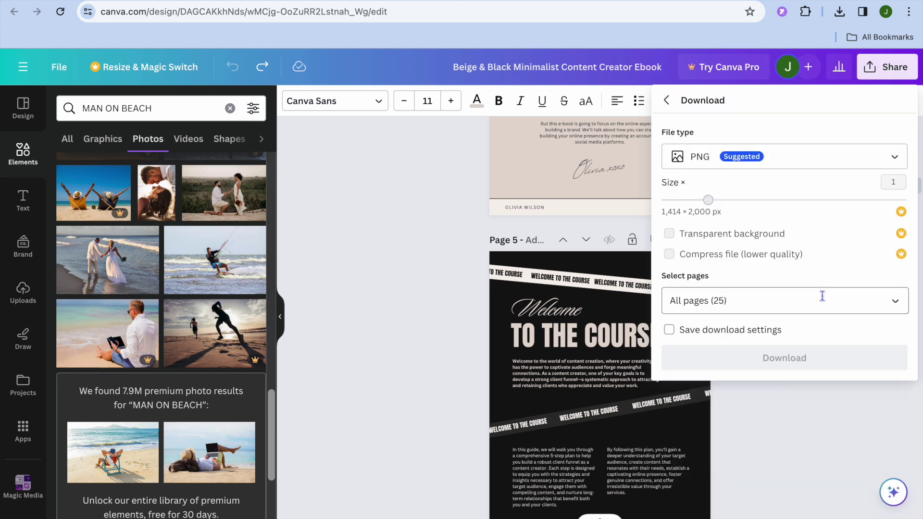
pyautogui.click(895, 160)
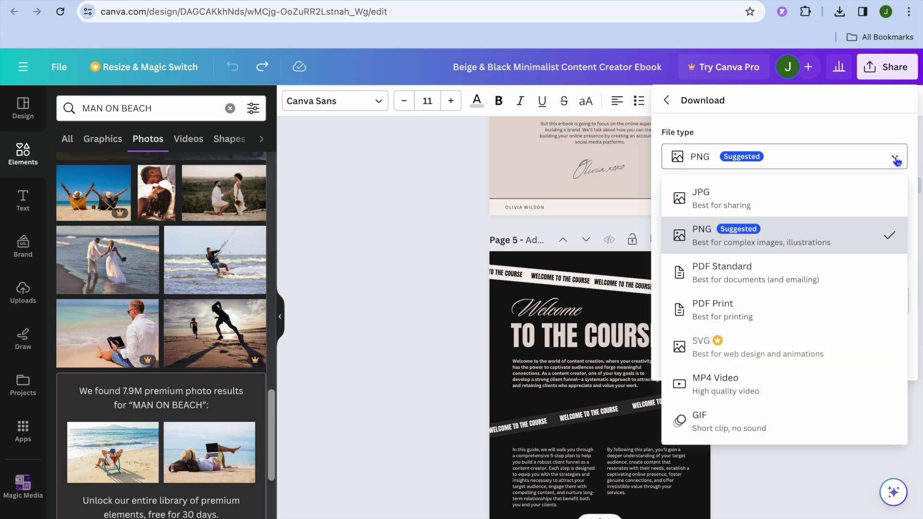
pyautogui.click(799, 279)
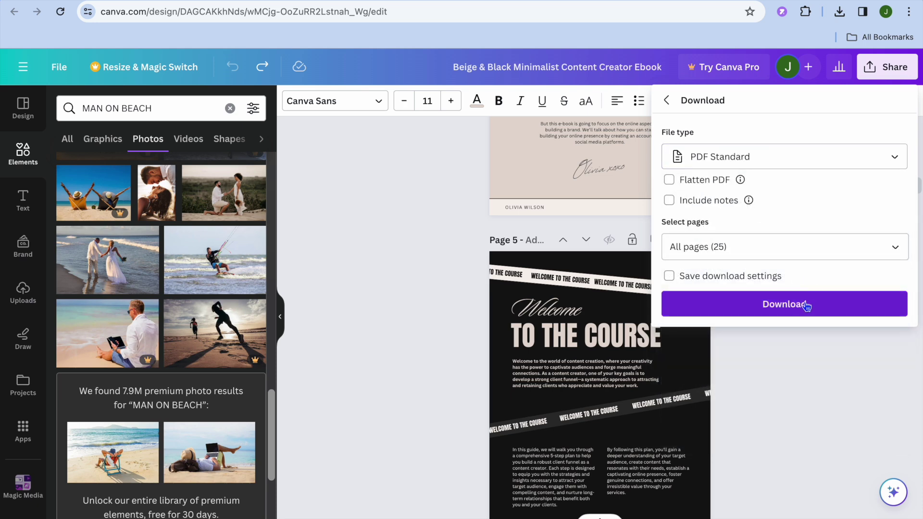
pyautogui.click(806, 305)
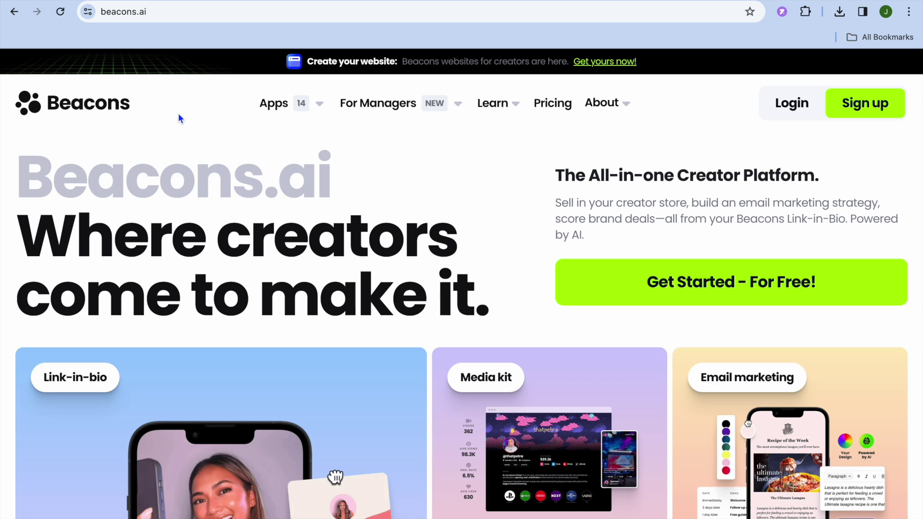
# - Scroll through the Beacons.ai homepage to review what it offers
pyautogui.scroll(-1, 179, 114)
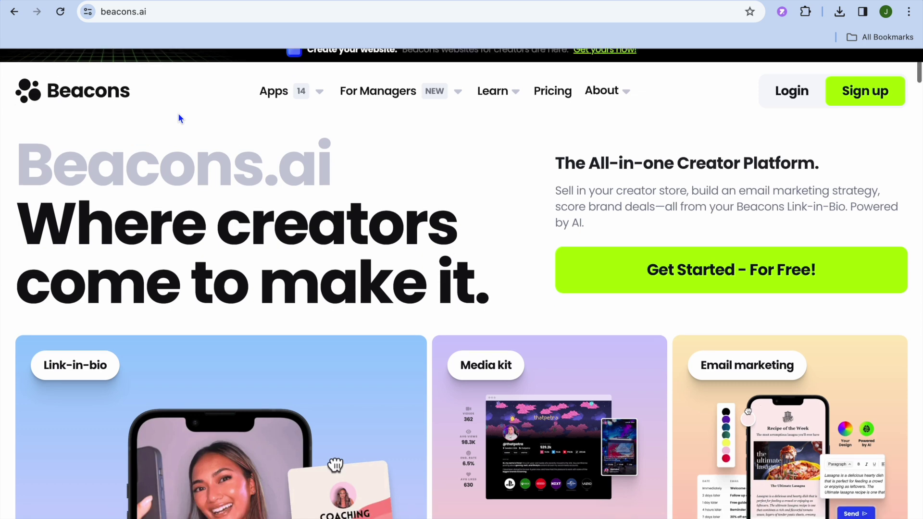
pyautogui.scroll(-5, 178, 114)
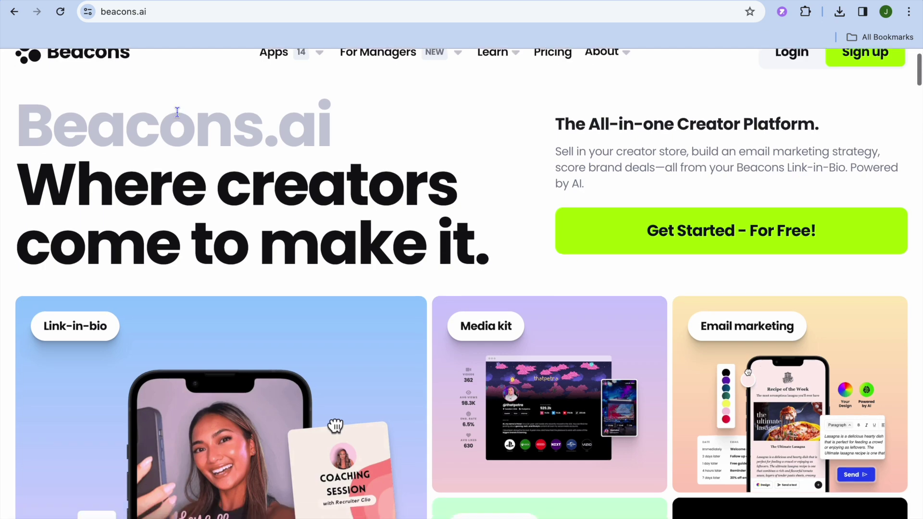
pyautogui.scroll(-3, 178, 117)
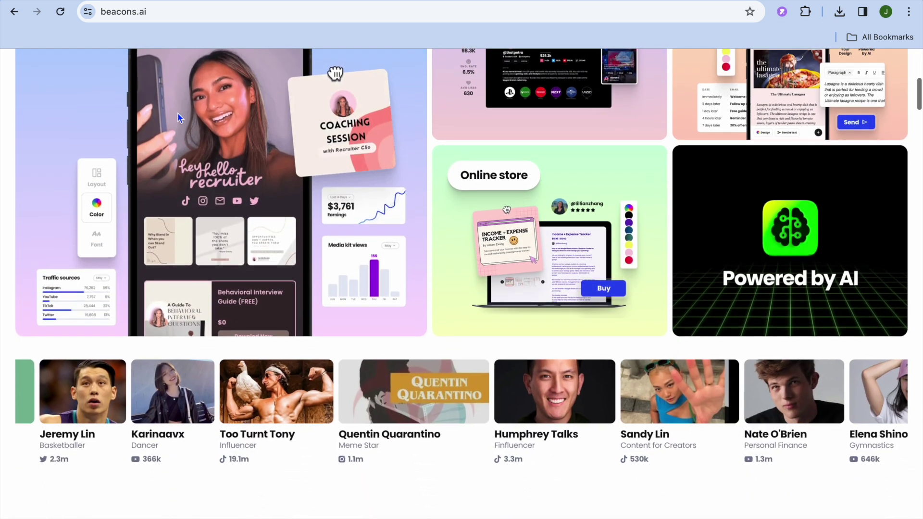
pyautogui.scroll(4, 178, 117)
pyautogui.scroll(5, 178, 118)
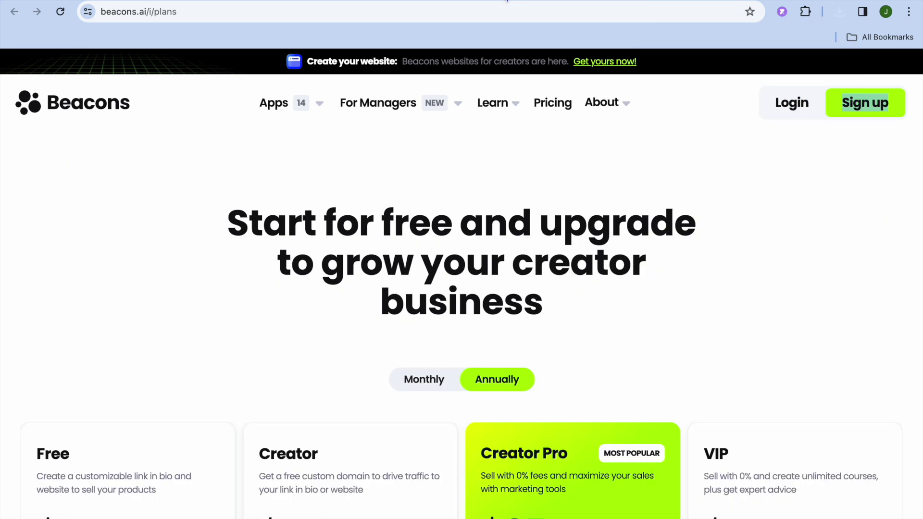
# - Scroll through the Free, Creator, Creator Pro and VIP plan cards and their features
pyautogui.scroll(-6, 256, 309)
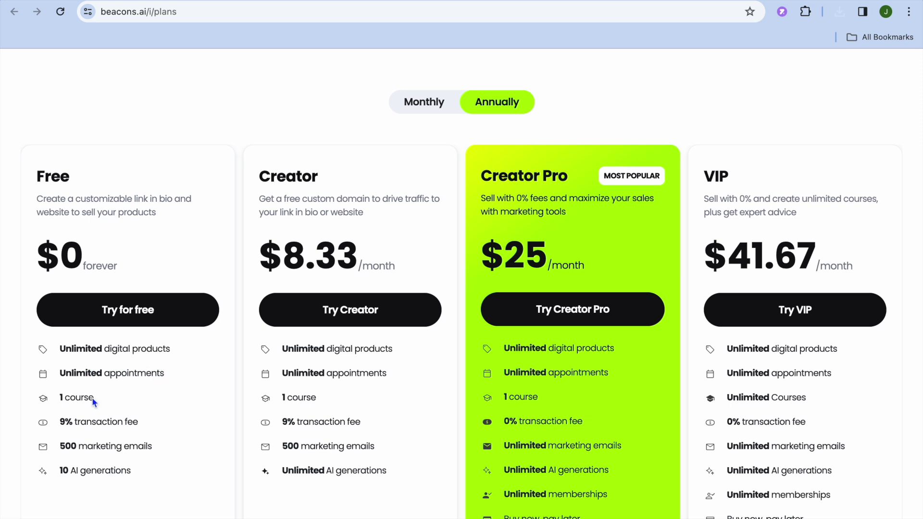
pyautogui.scroll(-1, 90, 396)
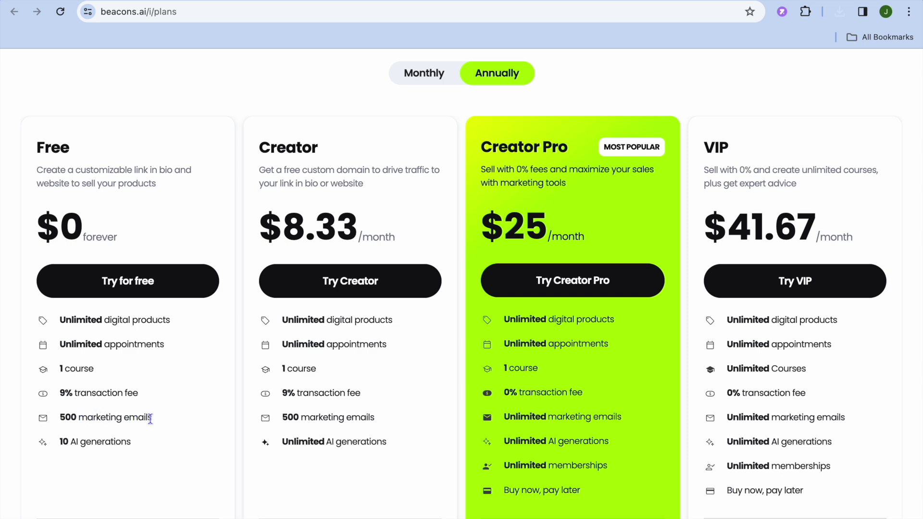
pyautogui.scroll(-8, 150, 419)
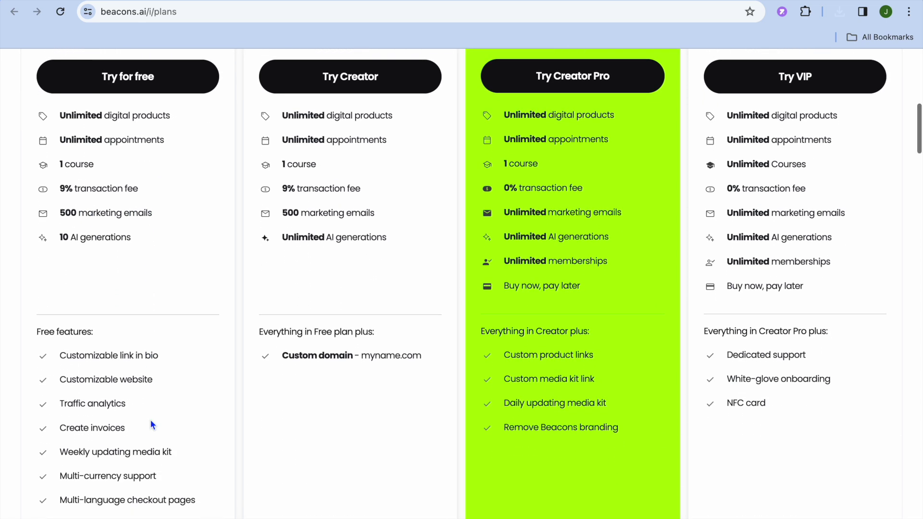
pyautogui.scroll(-1, 150, 419)
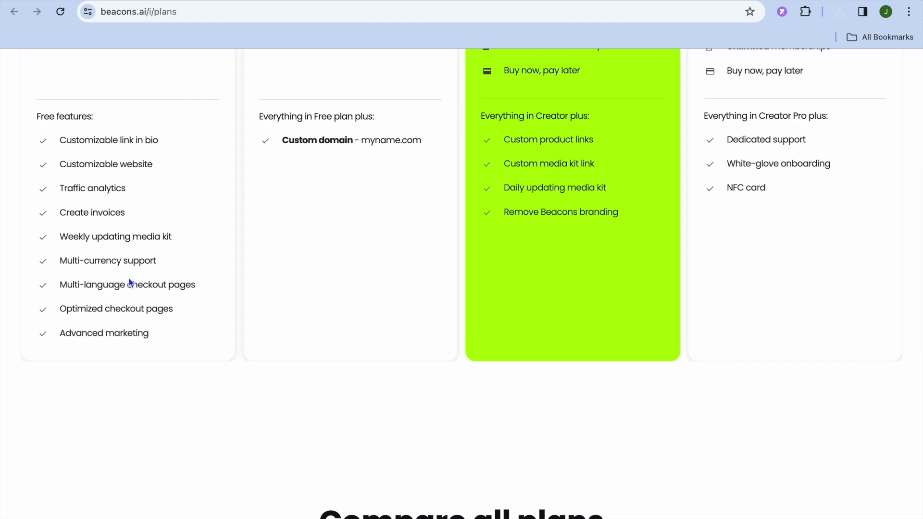
pyautogui.scroll(10, 128, 279)
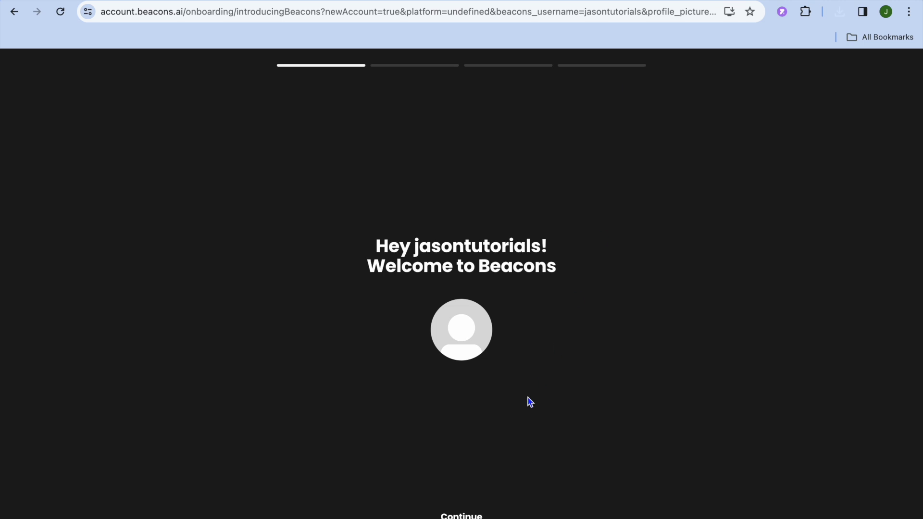
# - Continue past the welcome and Get ready slides to reach the Add a profile photo step
pyautogui.click(462, 516)
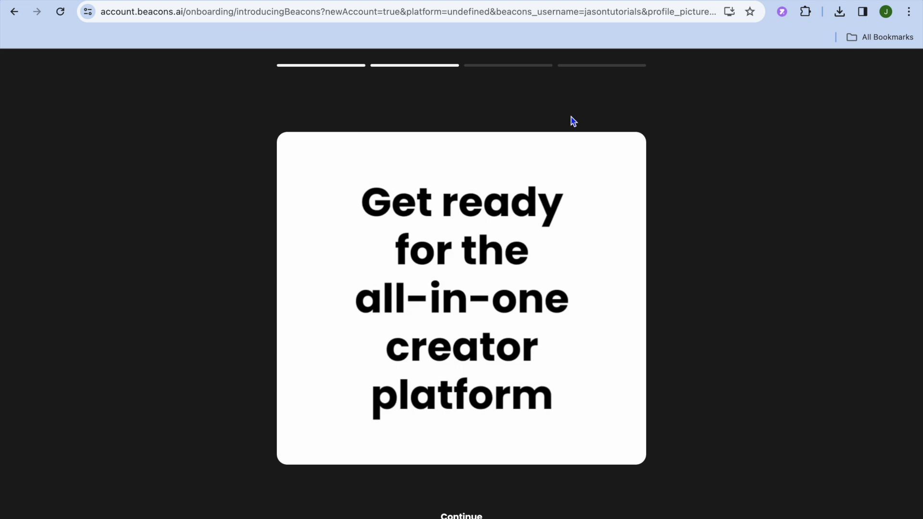
pyautogui.click(467, 512)
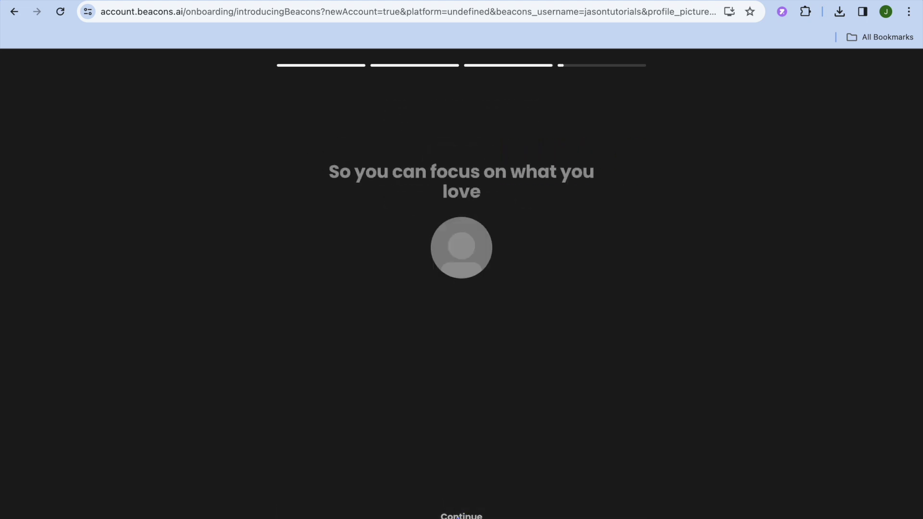
pyautogui.click(461, 514)
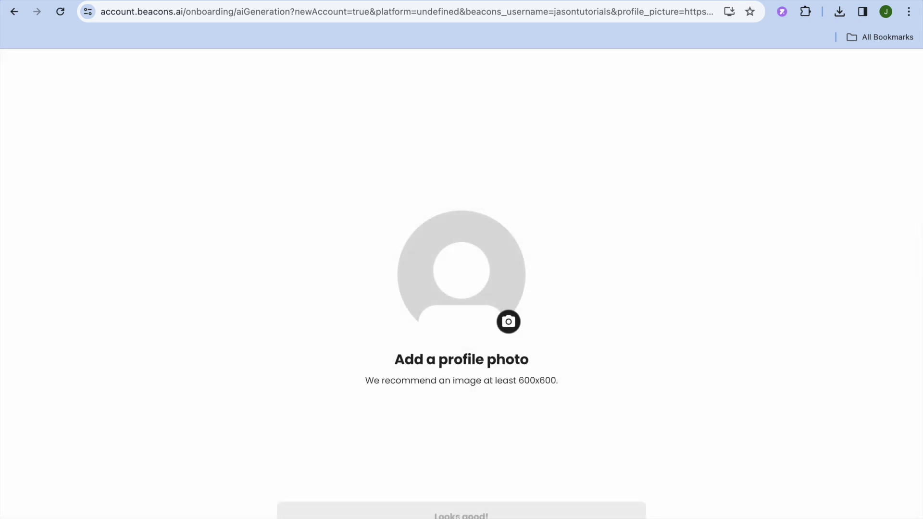
# - Try 'Add a heading.gif' from Downloads as the profile photo
pyautogui.click(507, 321)
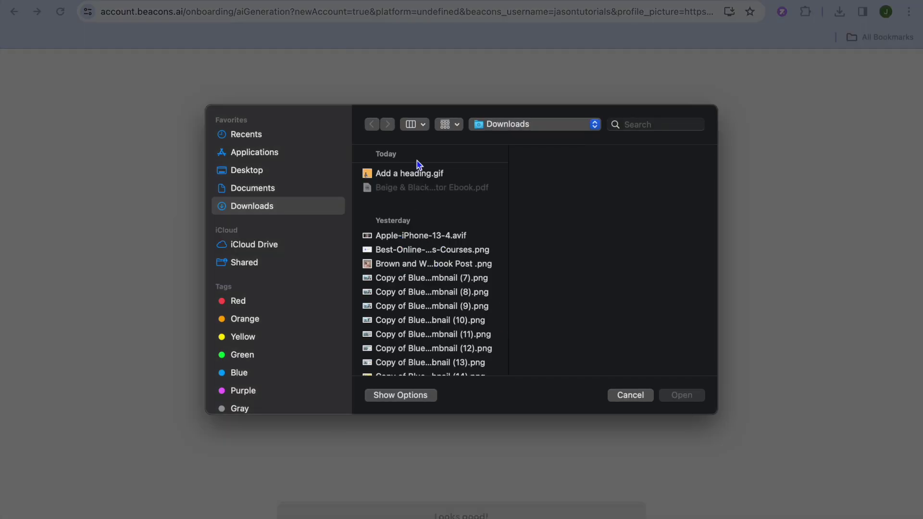
pyautogui.scroll(-3, 412, 257)
pyautogui.scroll(3, 412, 257)
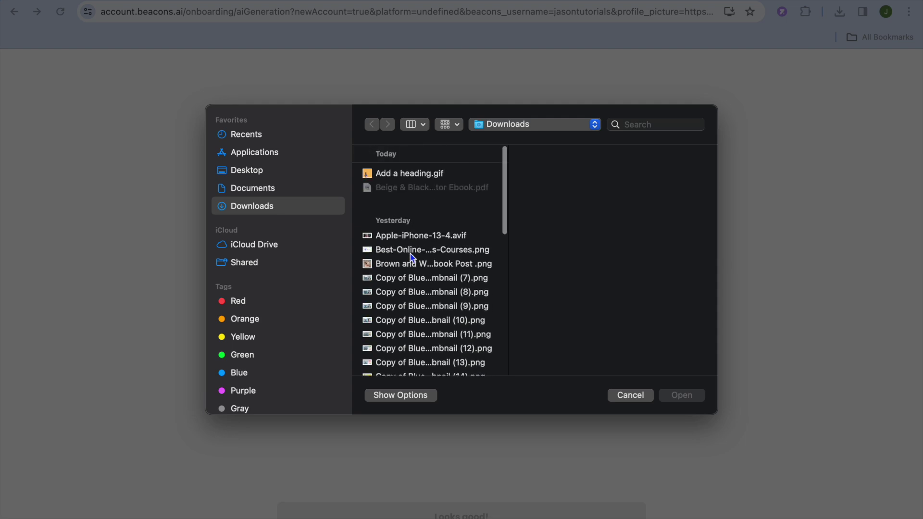
pyautogui.click(425, 177)
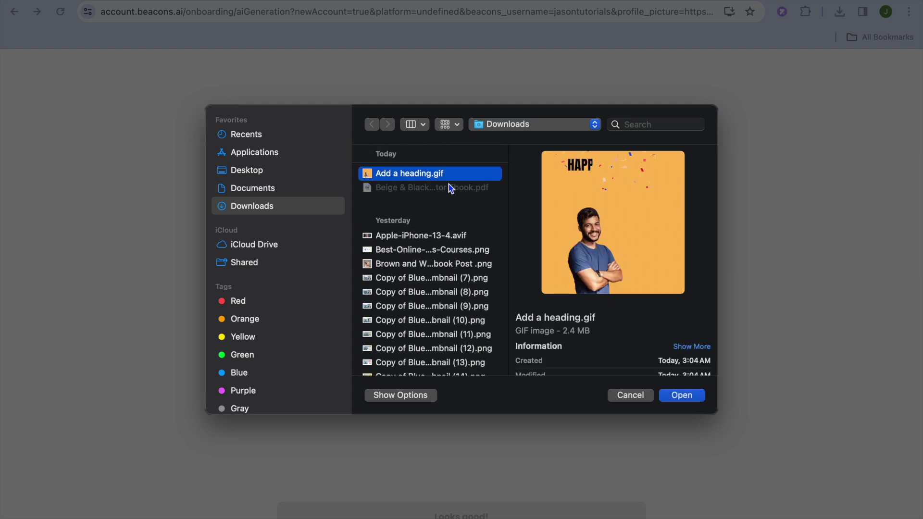
pyautogui.click(682, 396)
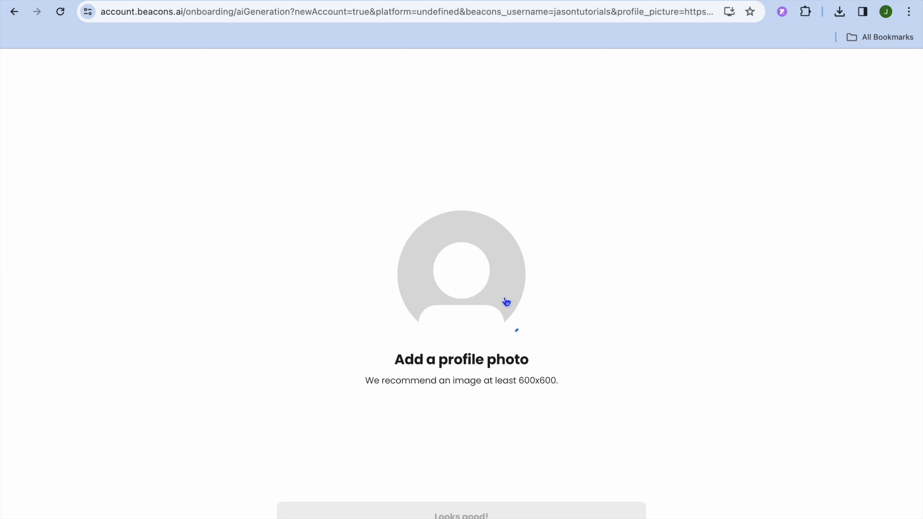
# - Upload the blue vlog thumbnail numbered 15 instead, crop it around the smiling man, and accept it
pyautogui.click(485, 296)
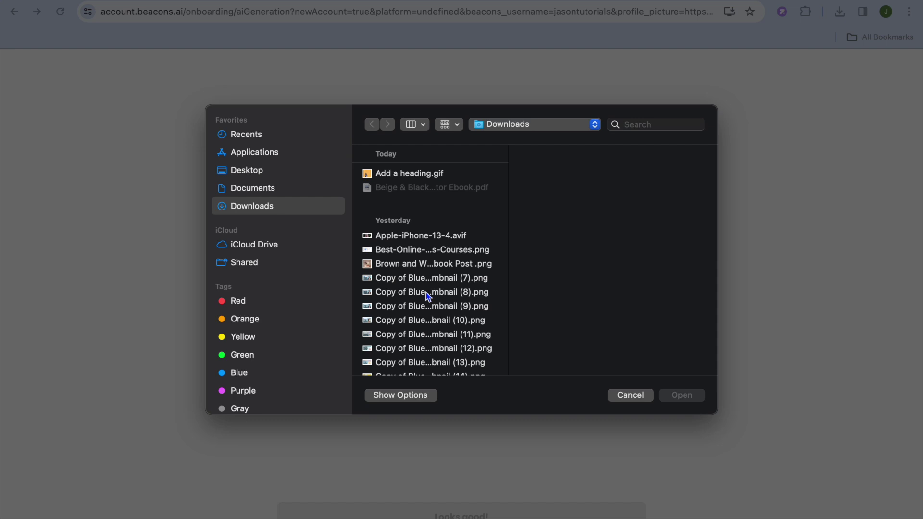
pyautogui.scroll(-5, 428, 297)
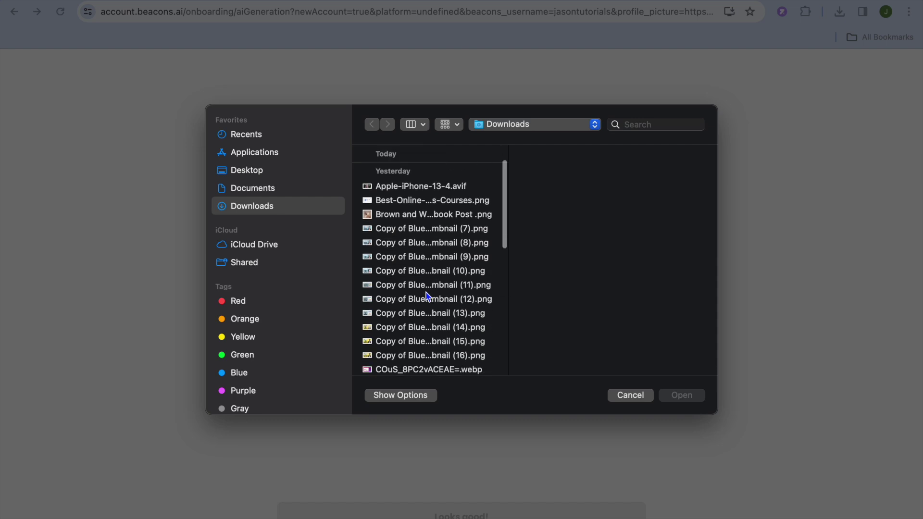
pyautogui.click(426, 296)
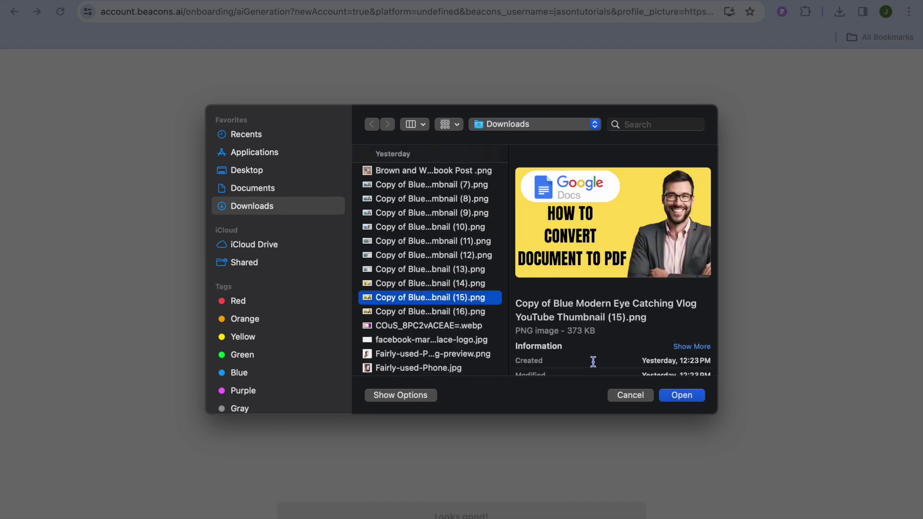
pyautogui.click(677, 402)
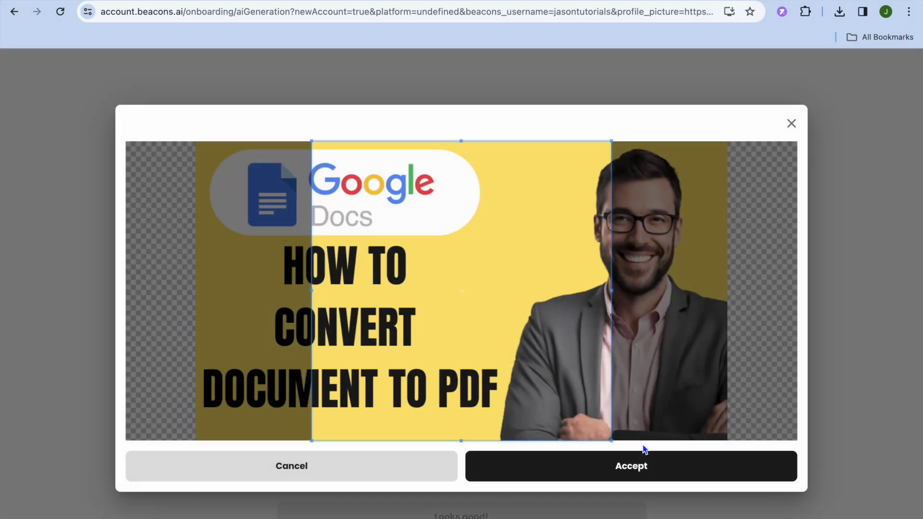
pyautogui.moveTo(536, 387); pyautogui.dragTo(613, 378)
pyautogui.click(642, 474)
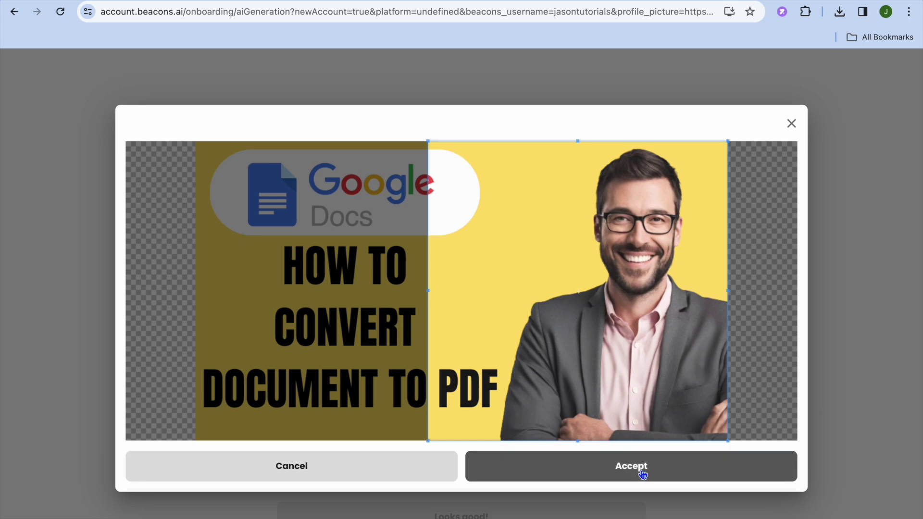
pyautogui.click(626, 478)
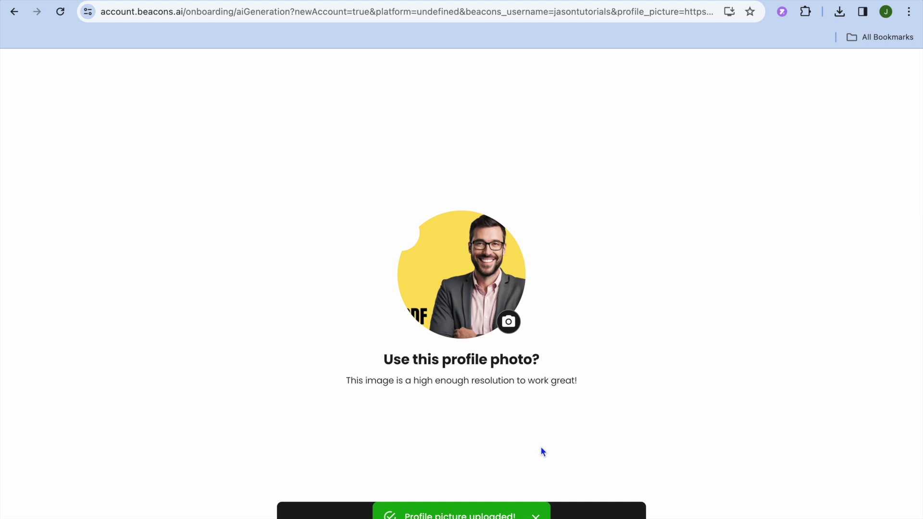
pyautogui.click(500, 514)
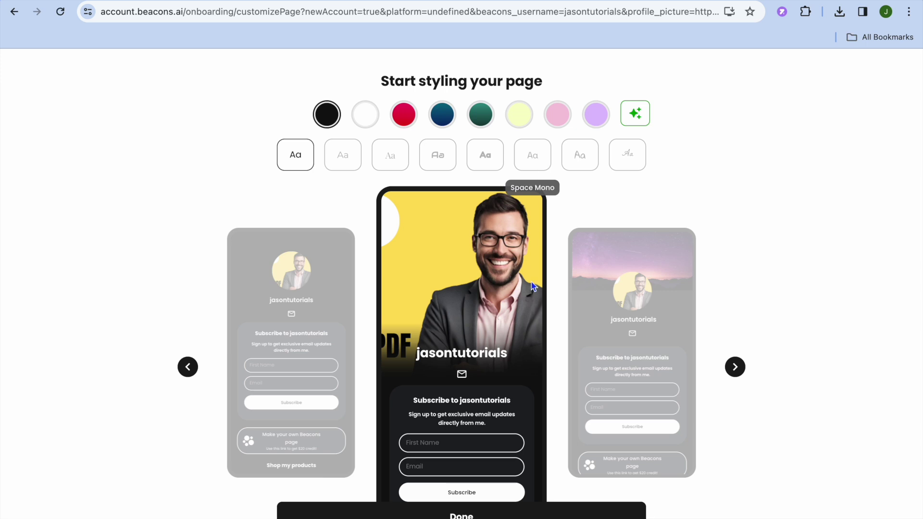
# - Keep the default page styling and continue past the beacons.ai/jasontutorials ready screen
pyautogui.click(478, 514)
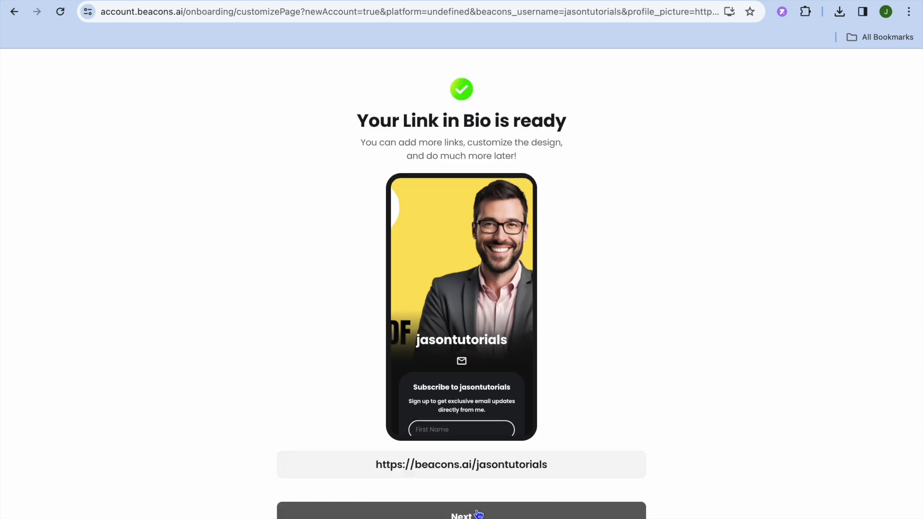
pyautogui.click(521, 516)
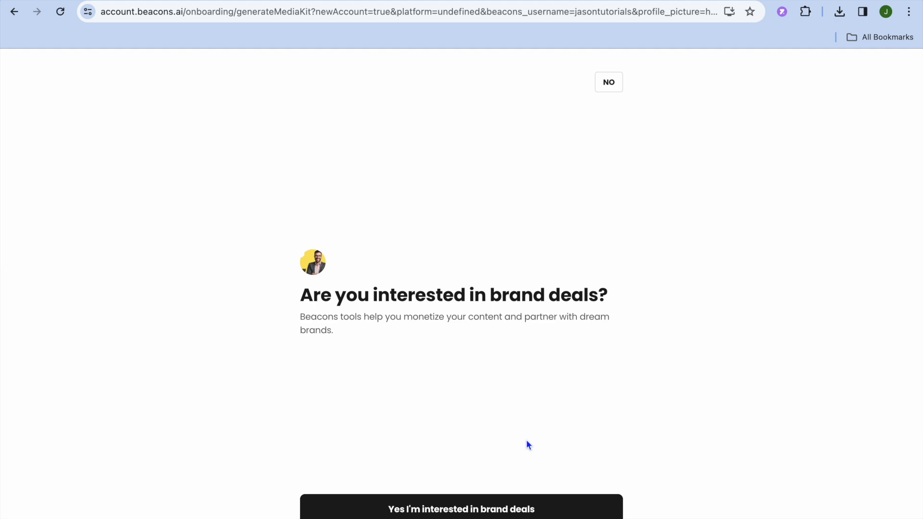
# - Decline brand deals, skip the Creator Pro upgrade and custom domain, then go to the Store
pyautogui.click(609, 83)
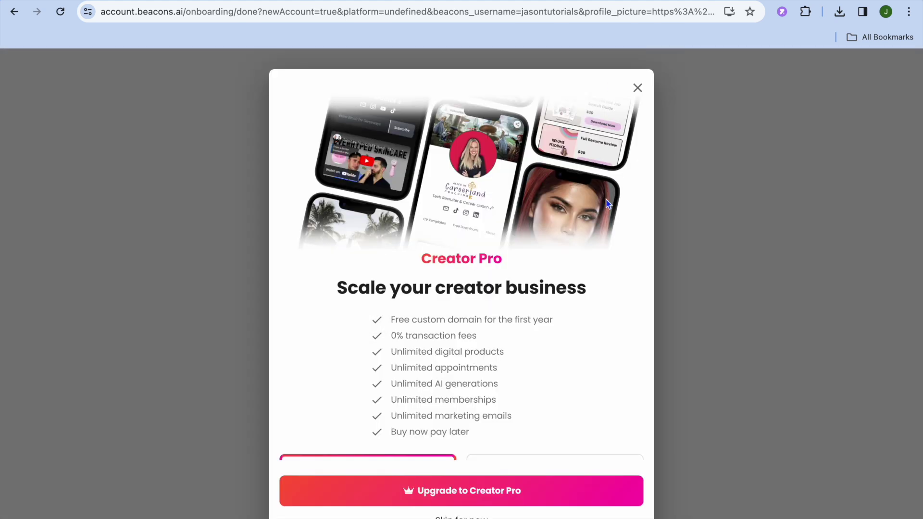
pyautogui.click(468, 516)
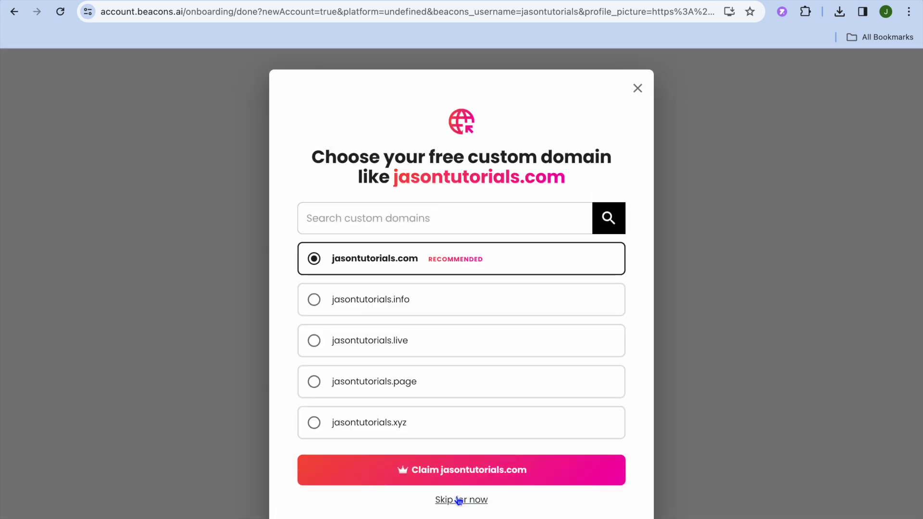
pyautogui.click(459, 501)
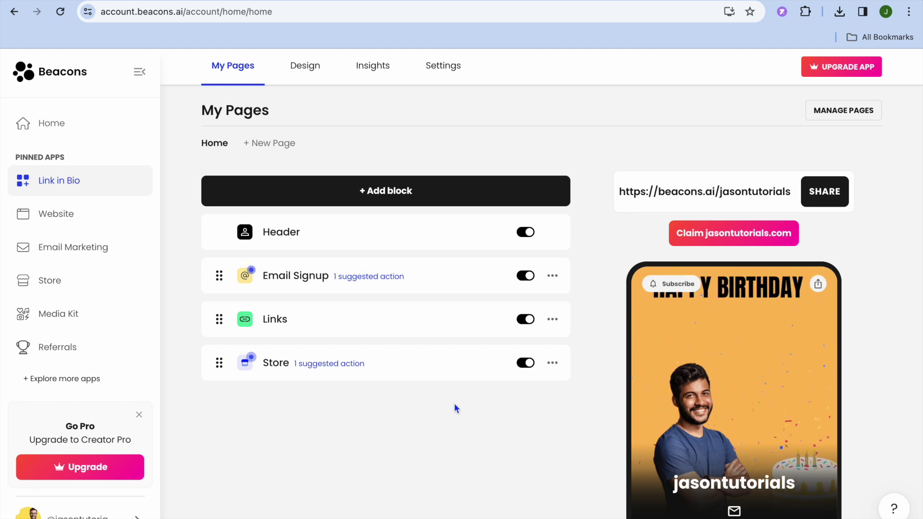
pyautogui.click(90, 283)
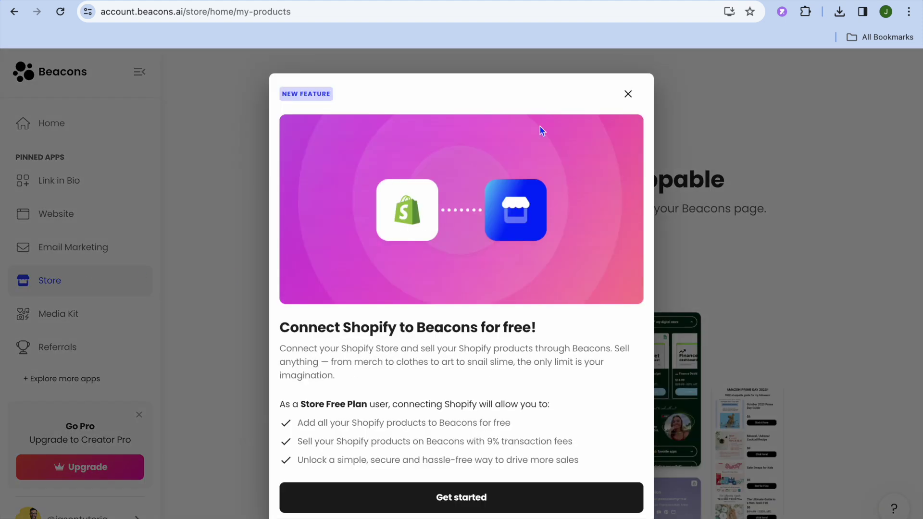
# - Dismiss the Shopify announcement and create a new digital download product
pyautogui.click(627, 94)
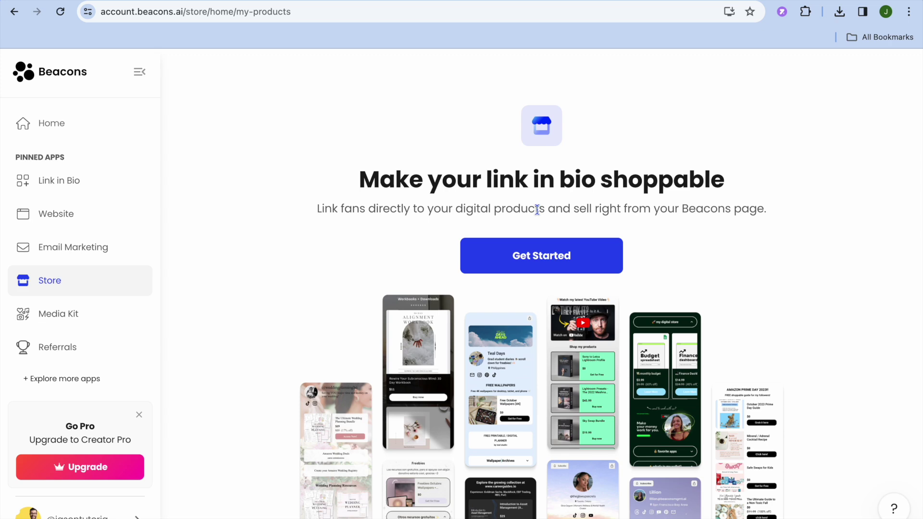
pyautogui.scroll(-1, 539, 209)
pyautogui.click(509, 236)
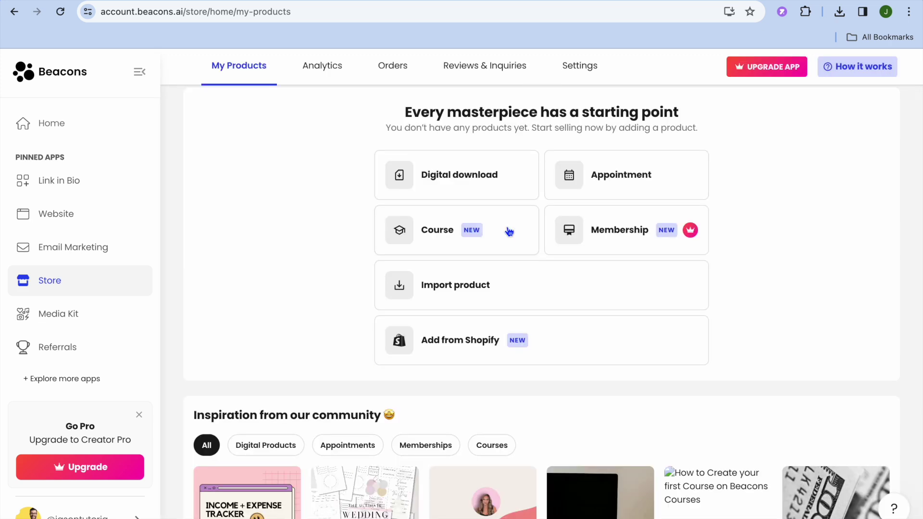
pyautogui.click(446, 177)
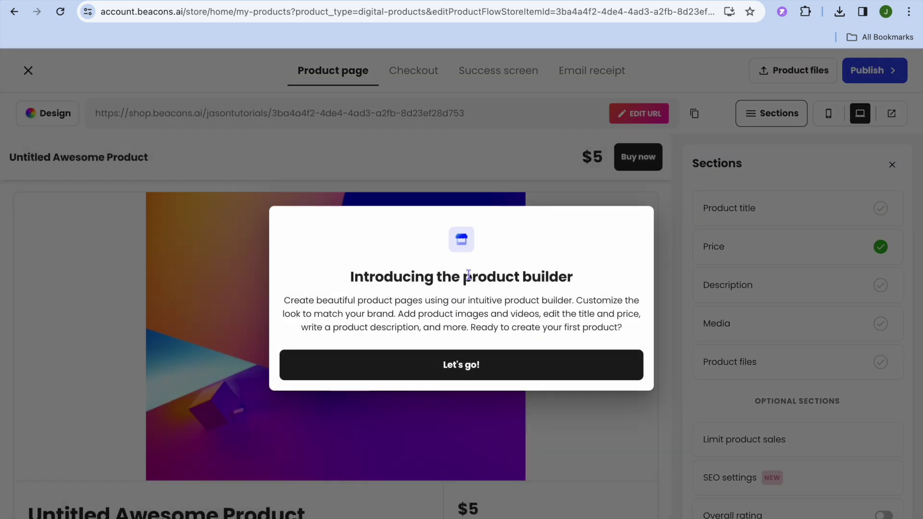
pyautogui.click(497, 379)
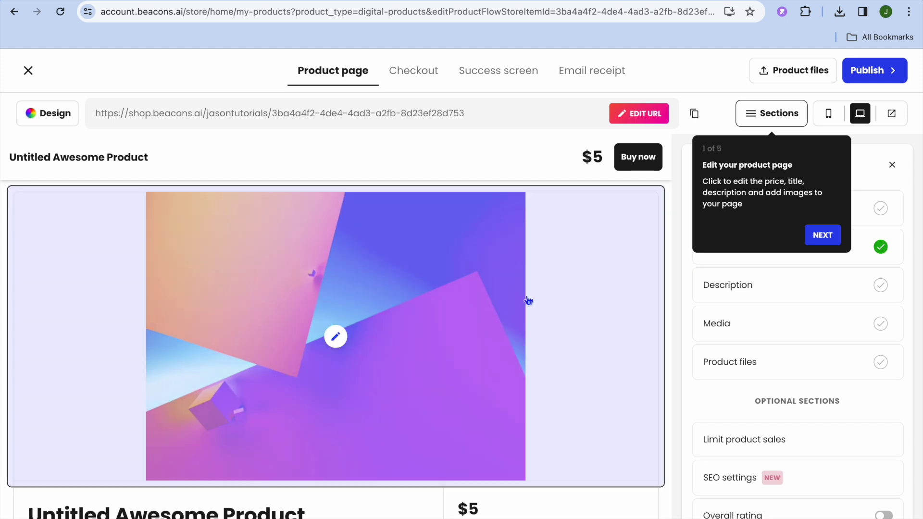
# - Open the product's cover image media settings and start adding an image, cancelling the file upload
pyautogui.scroll(-6, 528, 300)
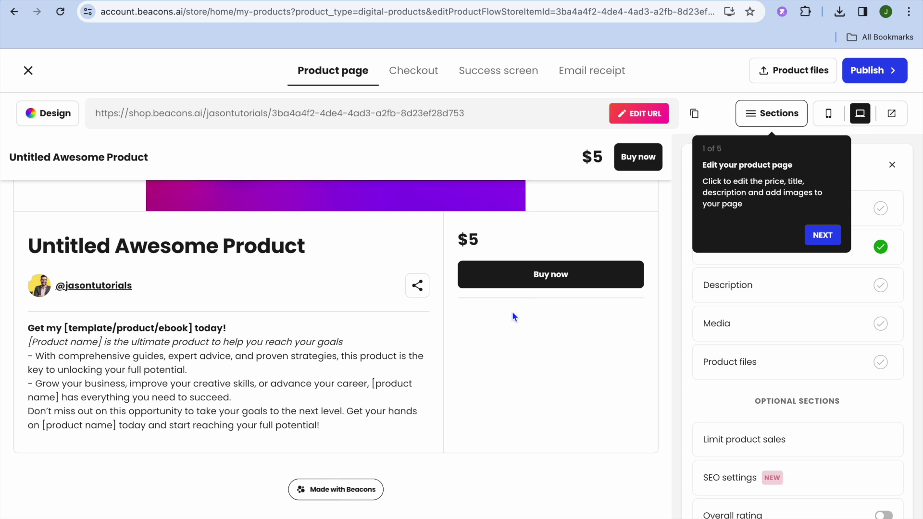
pyautogui.scroll(1, 462, 343)
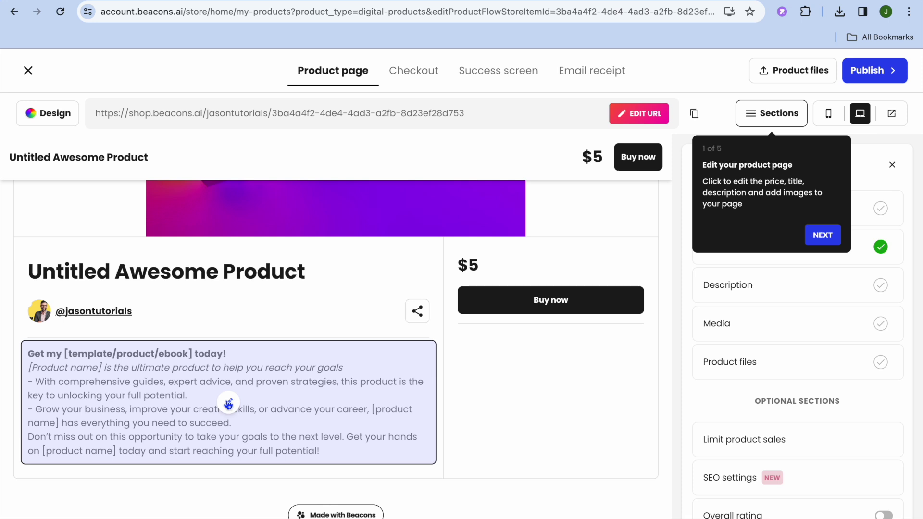
pyautogui.scroll(1, 228, 403)
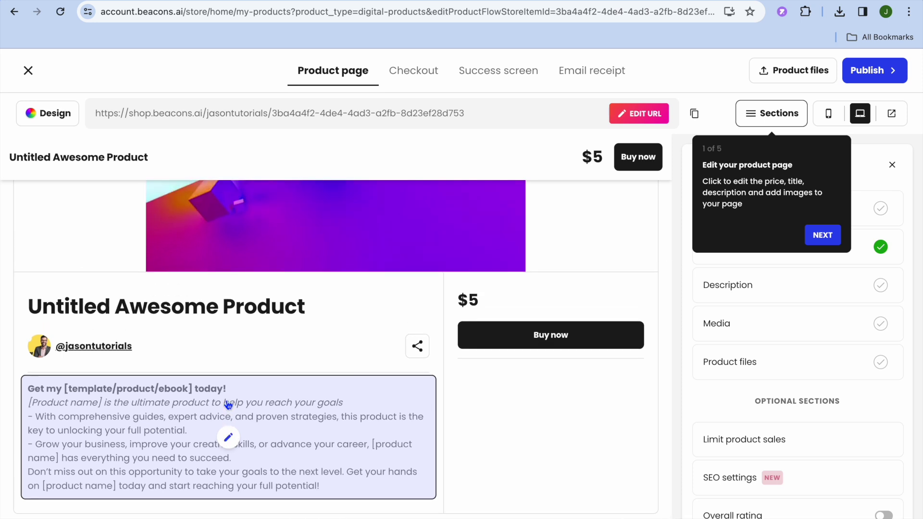
pyautogui.scroll(5, 228, 403)
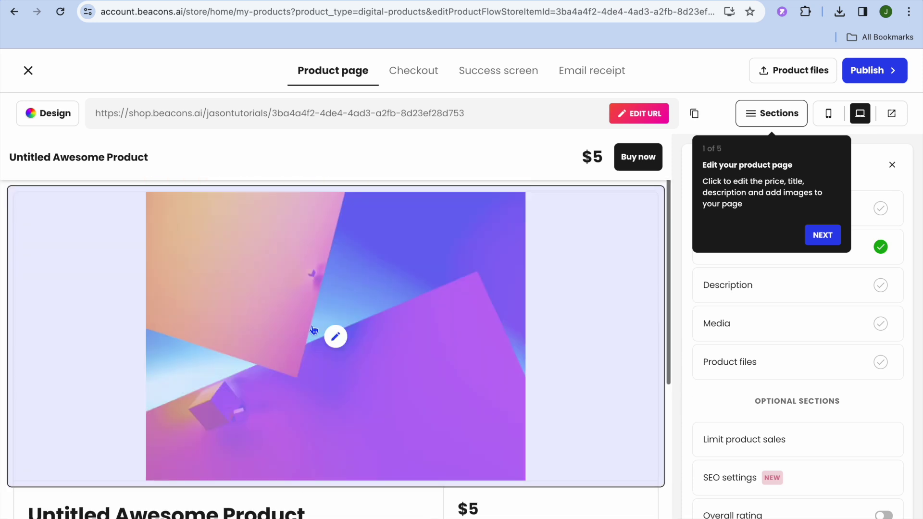
pyautogui.click(317, 331)
pyautogui.click(335, 336)
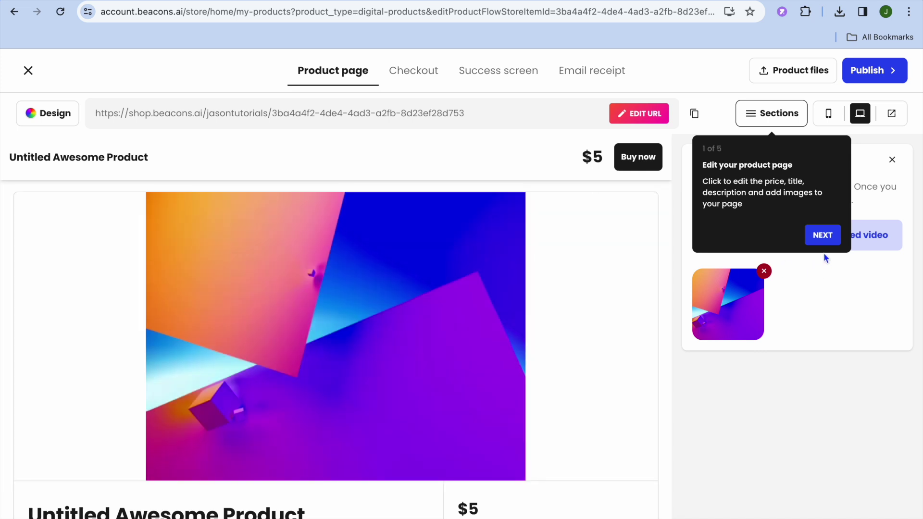
pyautogui.click(821, 236)
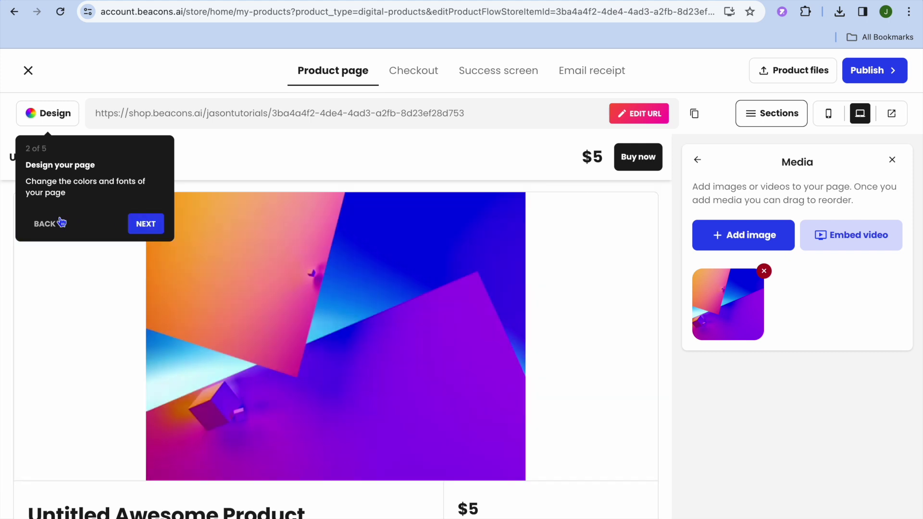
pyautogui.click(60, 223)
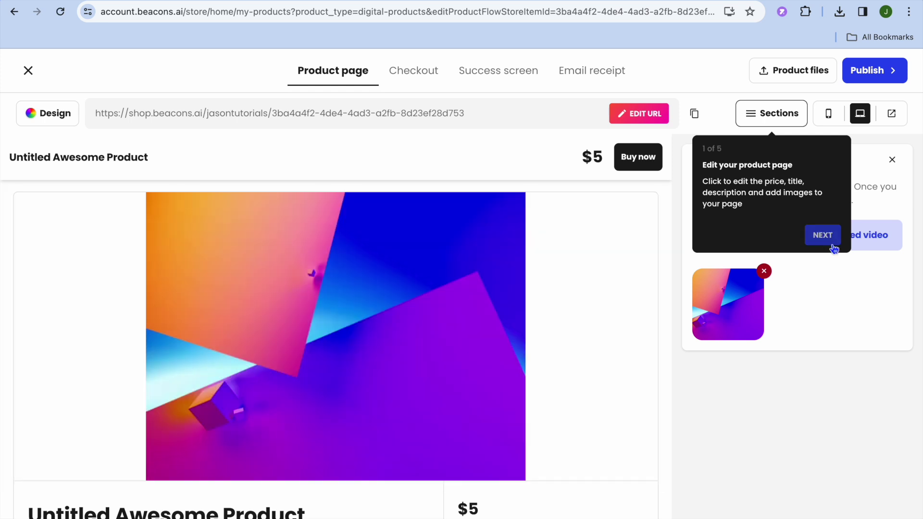
pyautogui.click(825, 235)
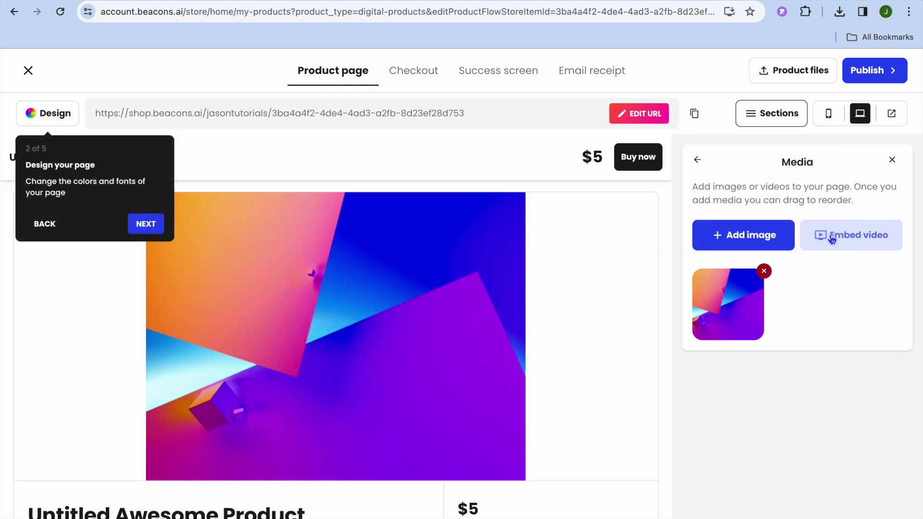
pyautogui.click(737, 239)
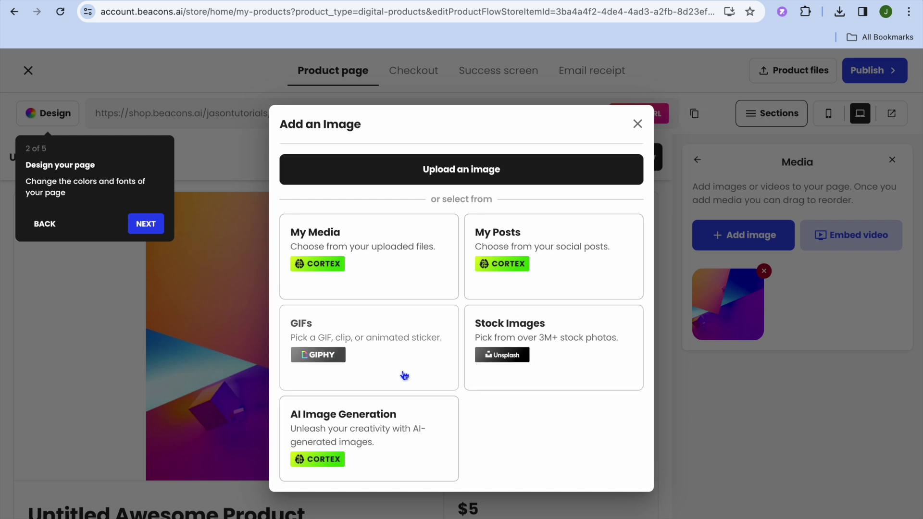
pyautogui.click(459, 169)
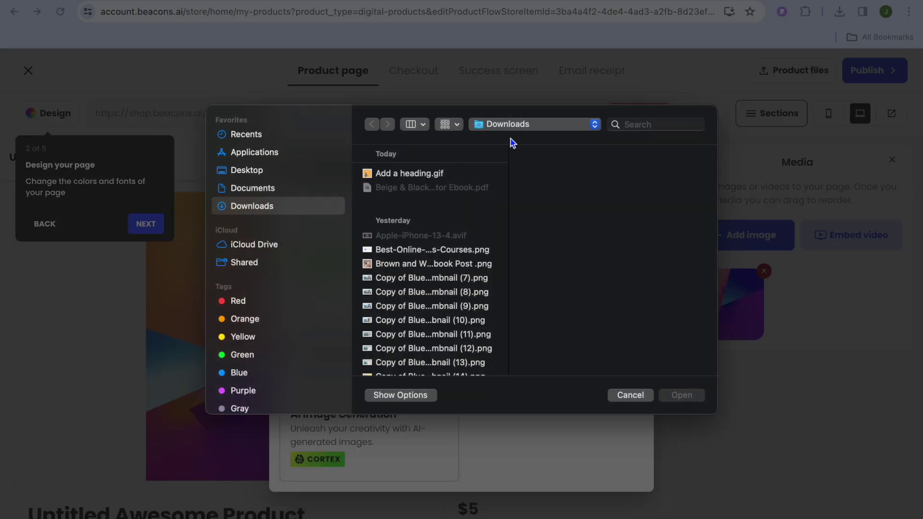
pyautogui.click(631, 401)
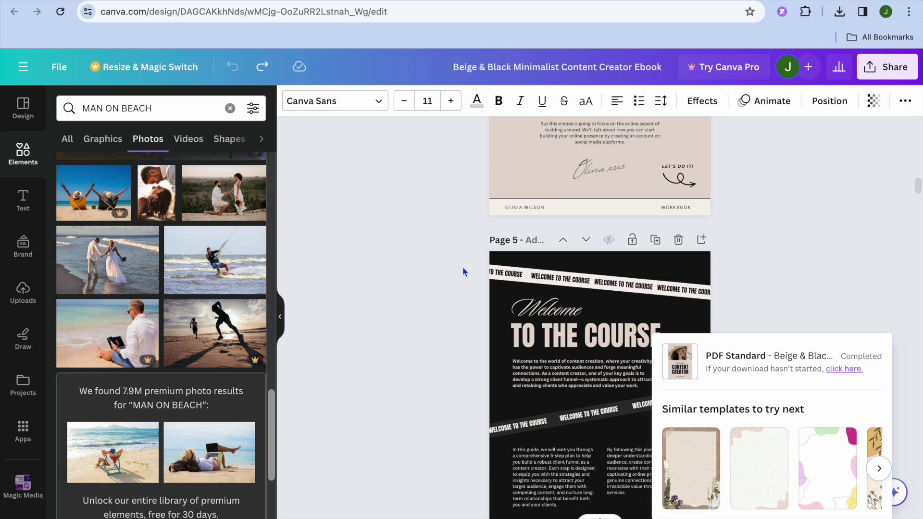
# - Download only Page 1 of the ebook as a 1,414 × 2,000 px PNG
pyautogui.click(904, 71)
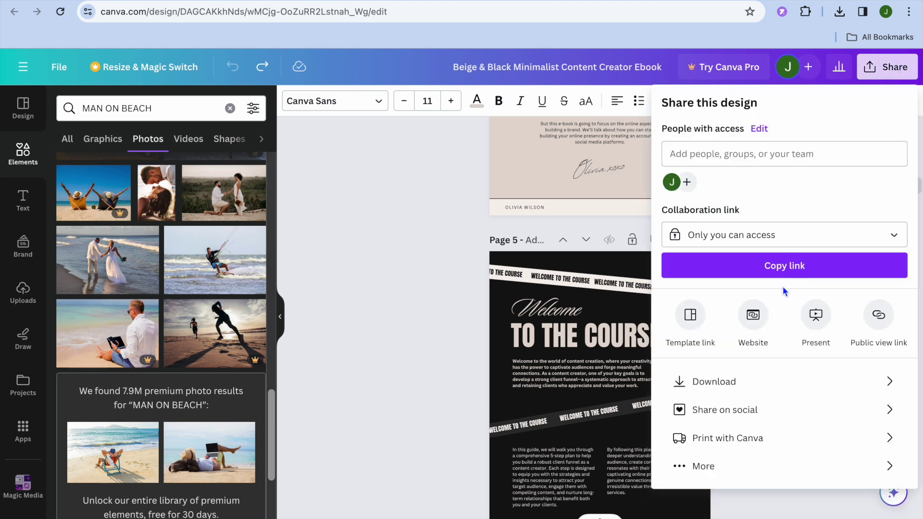
pyautogui.click(773, 383)
pyautogui.click(847, 299)
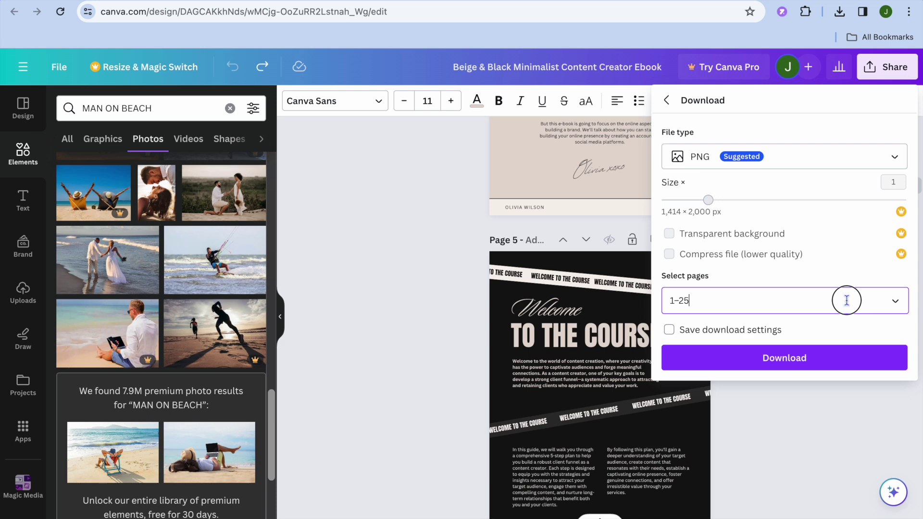
pyautogui.click(896, 338)
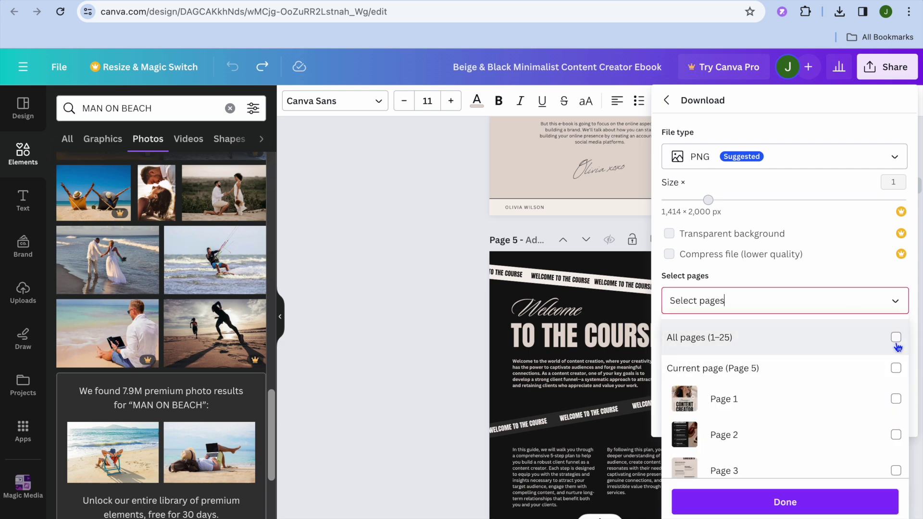
pyautogui.click(895, 399)
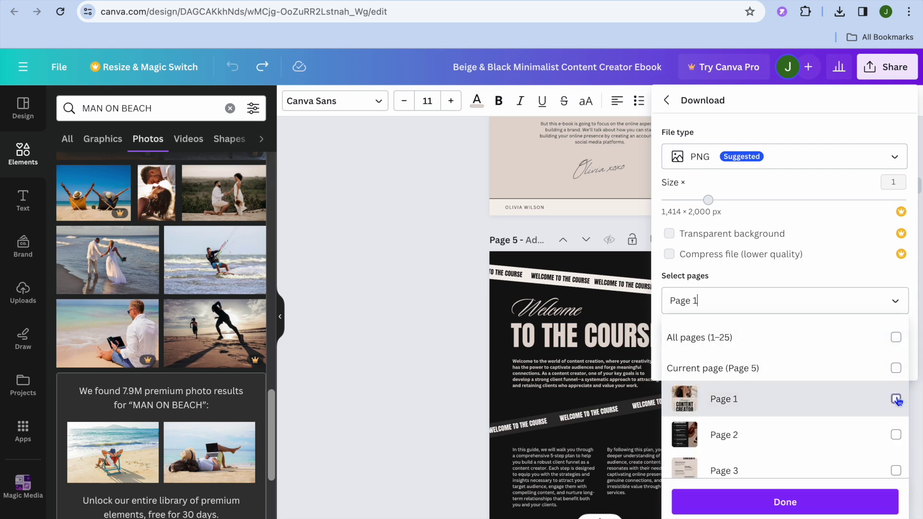
pyautogui.click(784, 503)
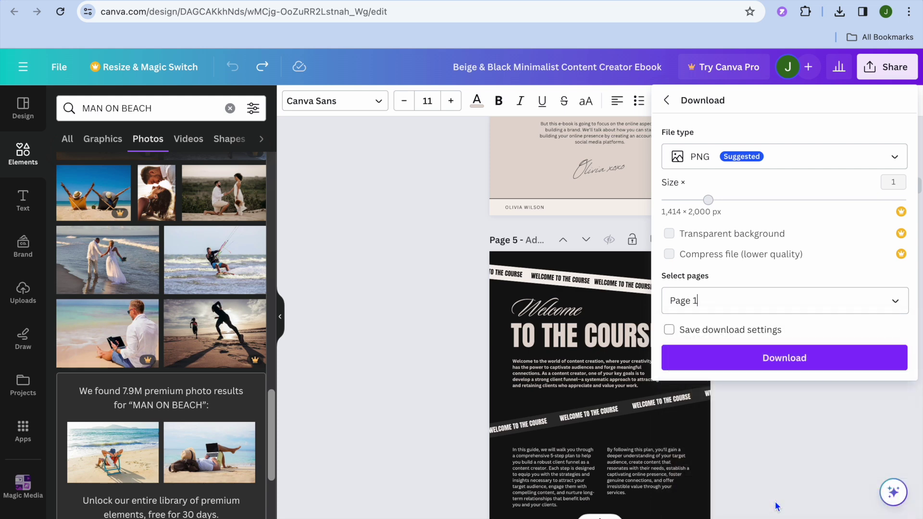
pyautogui.click(799, 361)
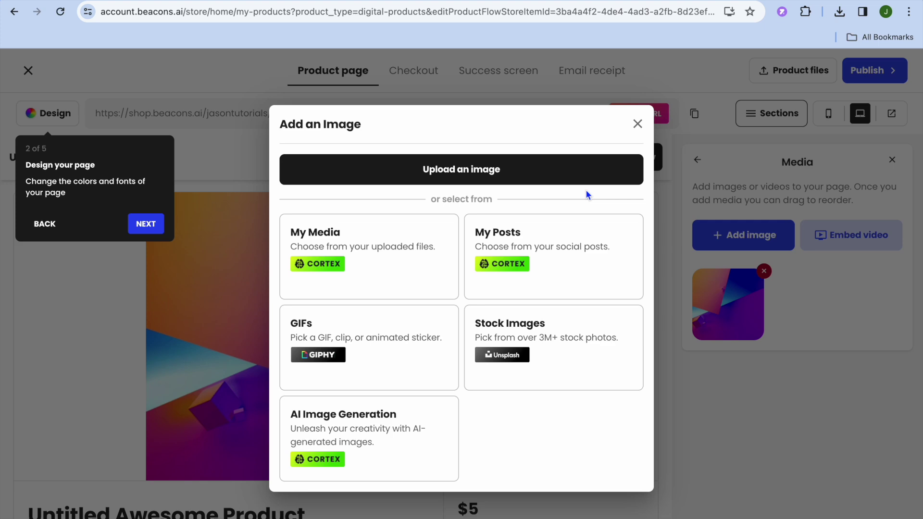
# - Upload the ebook cover PNG from Downloads as the product image
pyautogui.click(581, 175)
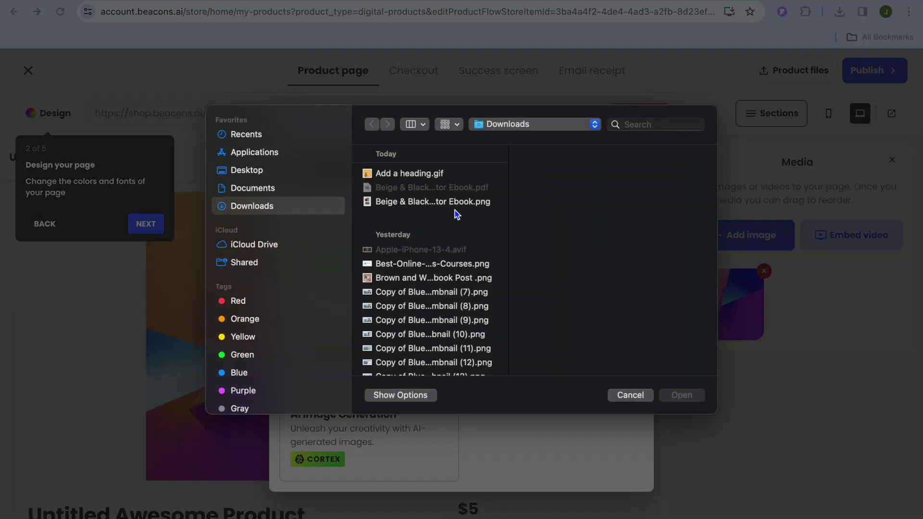
pyautogui.click(457, 207)
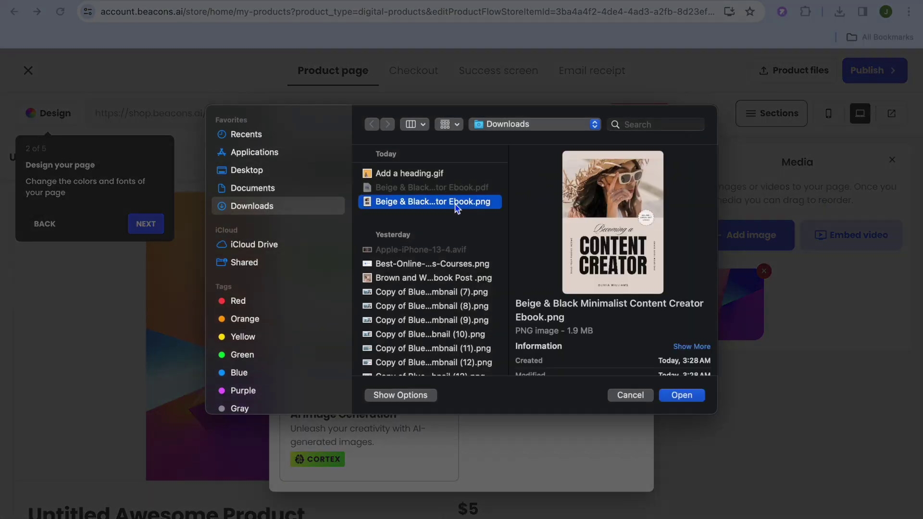
pyautogui.click(682, 395)
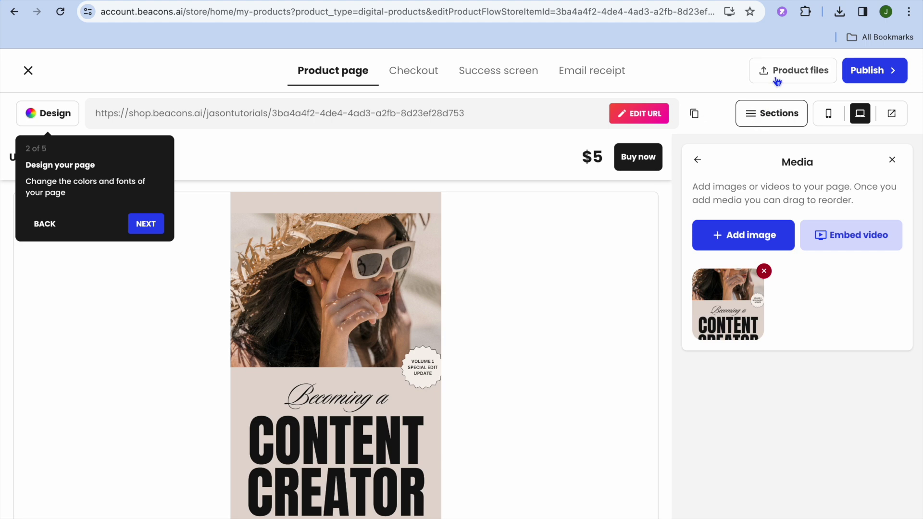
# - Upload the Content Creator ebook PDF from Downloads as the product's downloadable file
pyautogui.click(772, 73)
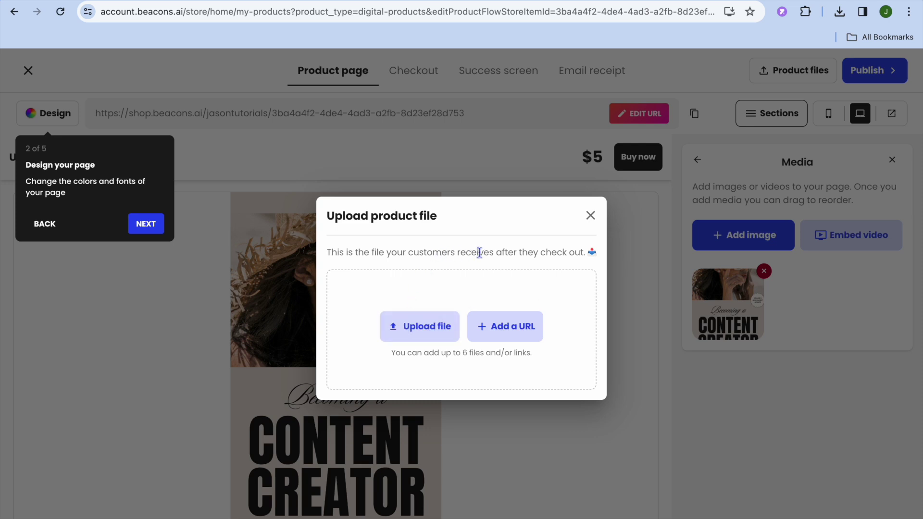
pyautogui.click(413, 338)
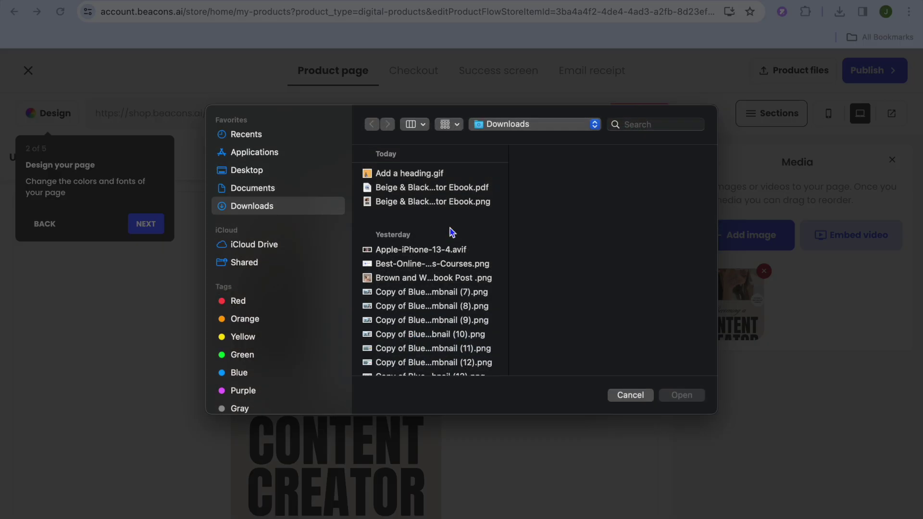
pyautogui.click(453, 194)
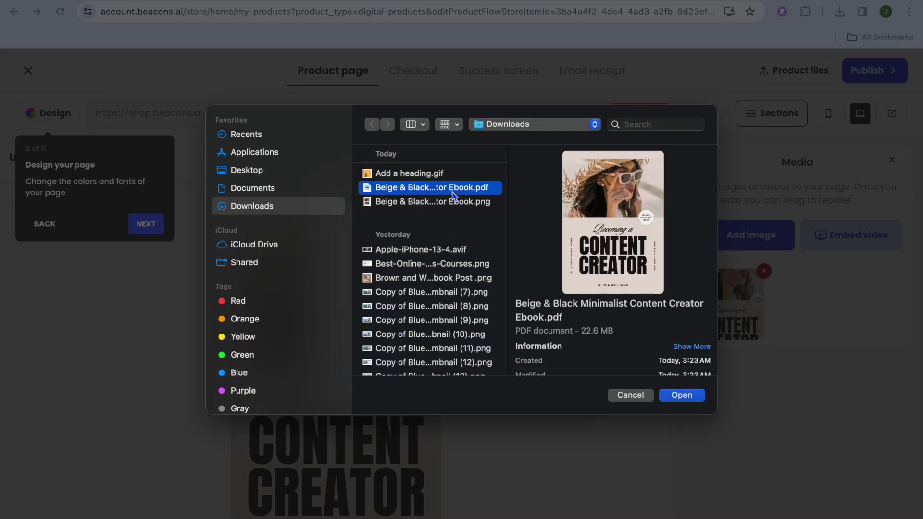
pyautogui.click(682, 395)
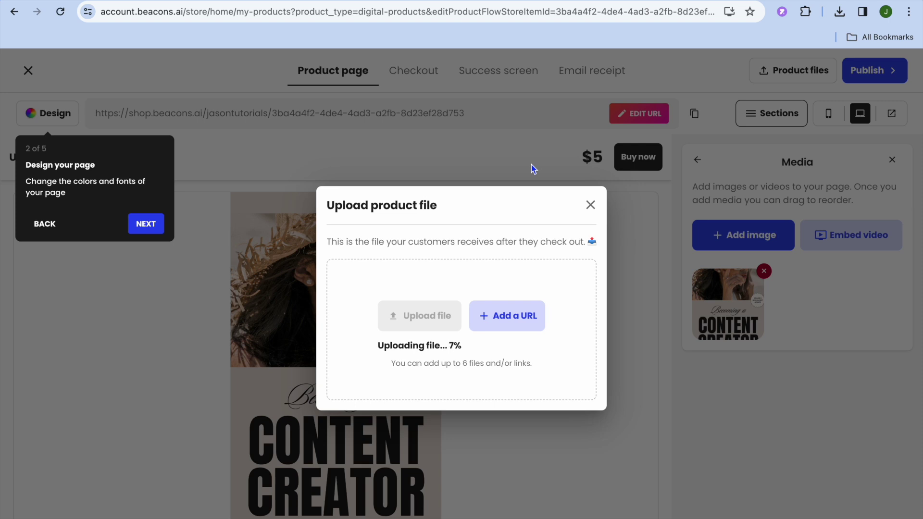
pyautogui.click(567, 174)
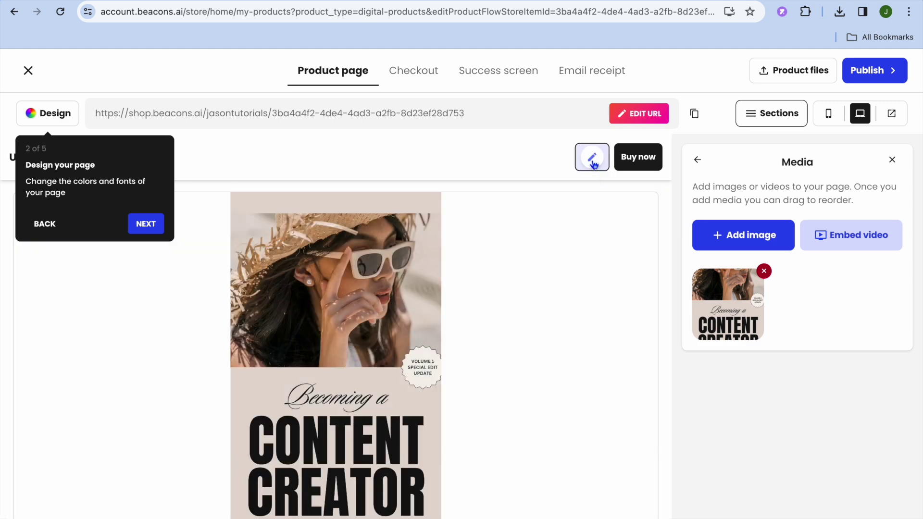
# - Change the product price from $5 to $9, then view the Checkout page
pyautogui.click(591, 157)
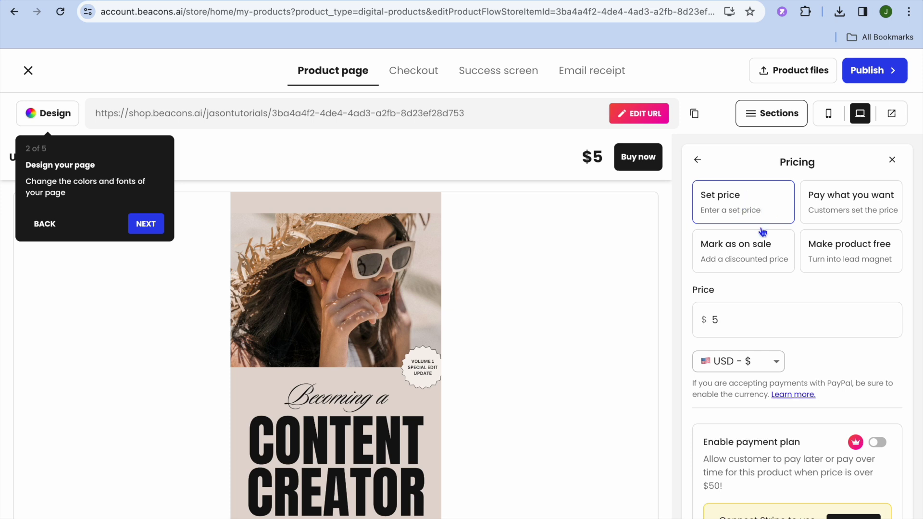
pyautogui.click(723, 321)
pyautogui.press('shift')
pyautogui.press('BackSpace')
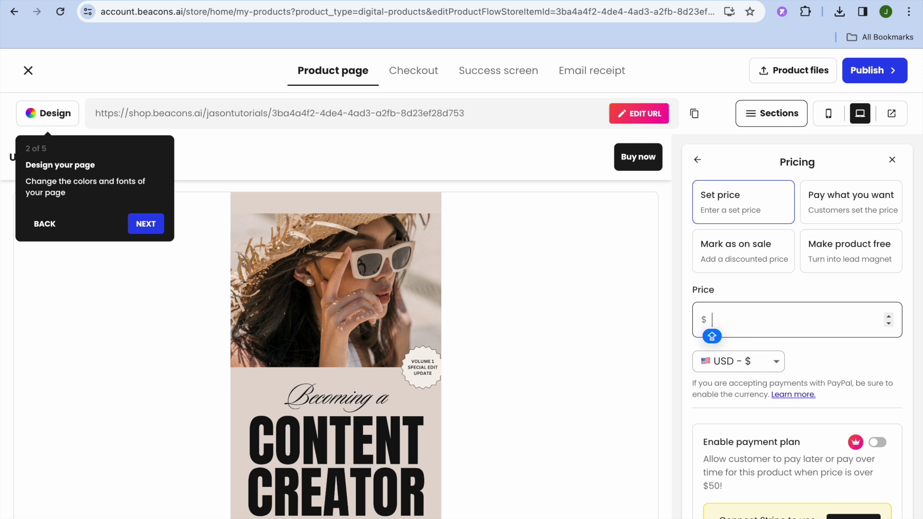
pyautogui.write('9')
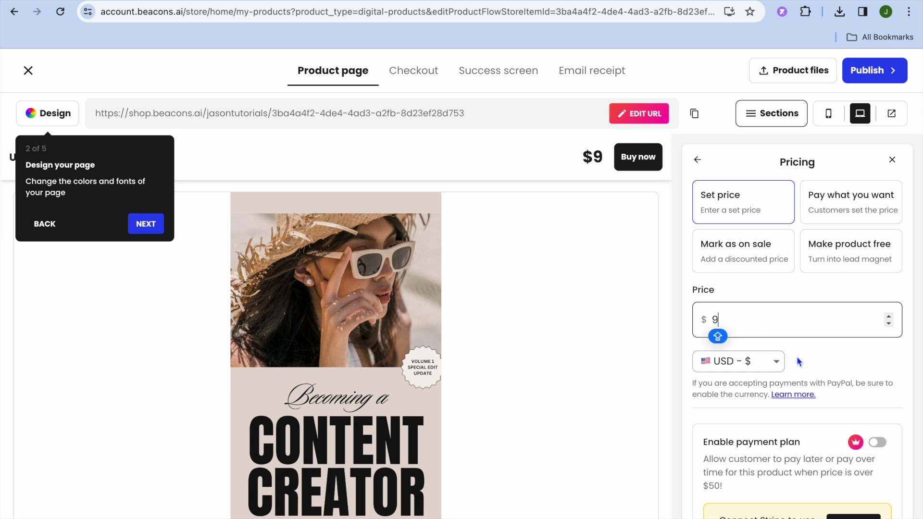
pyautogui.scroll(-2, 800, 363)
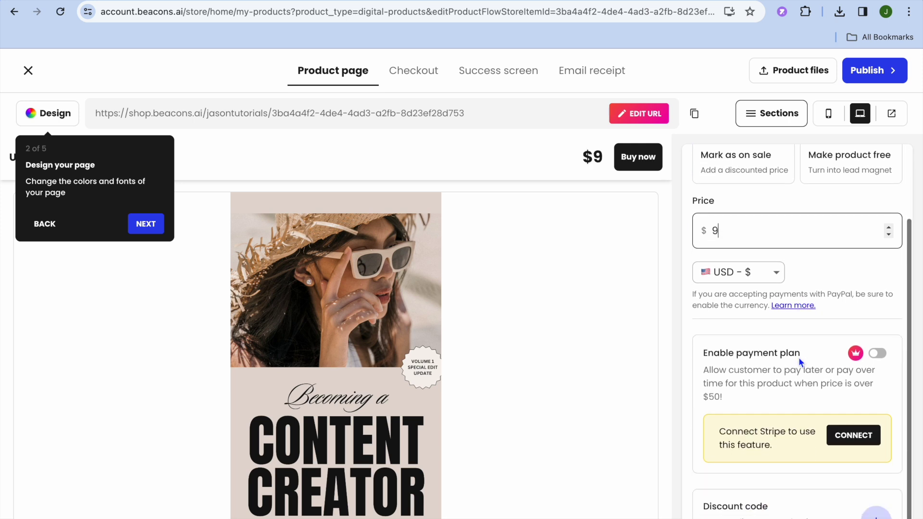
pyautogui.press('capslock')
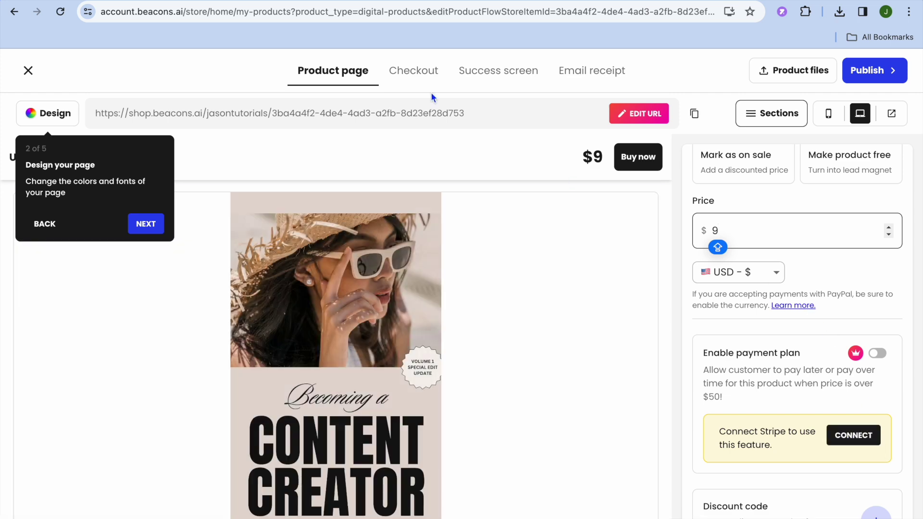
pyautogui.click(416, 75)
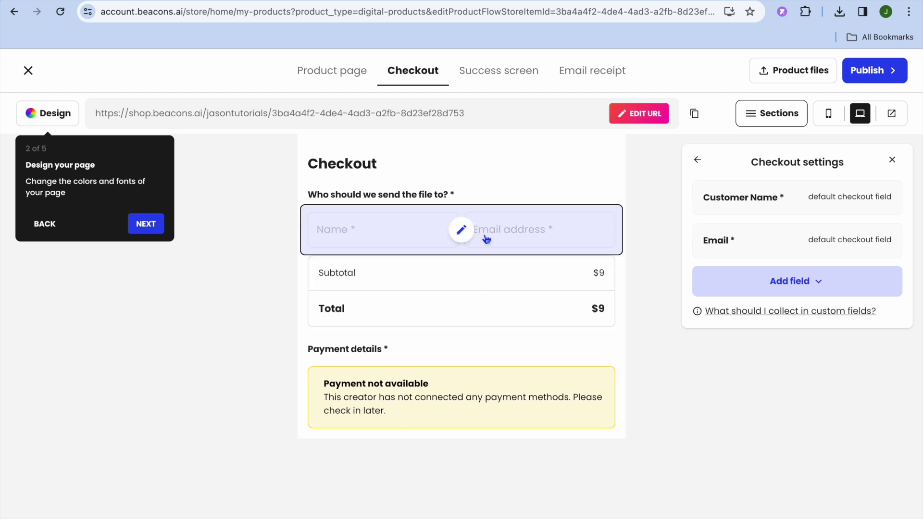
# - Preview the success screen and email receipt, then publish the product
pyautogui.click(501, 73)
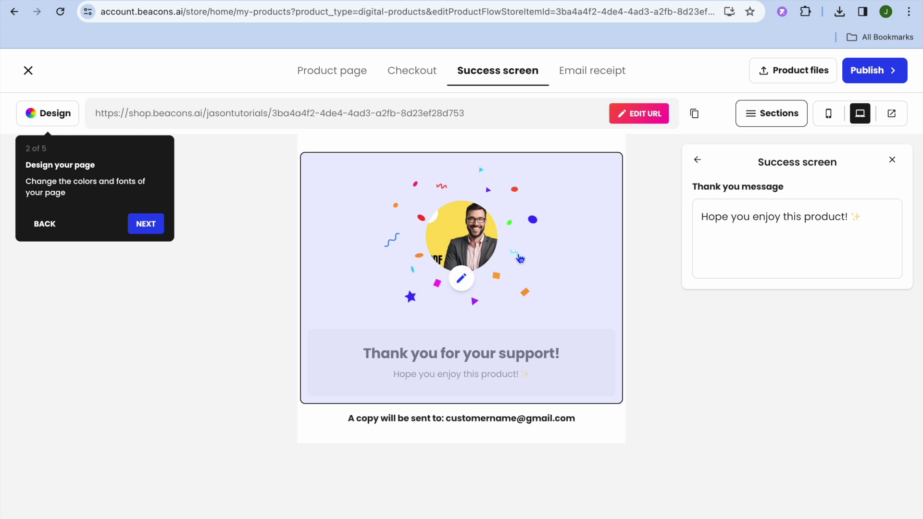
pyautogui.click(583, 71)
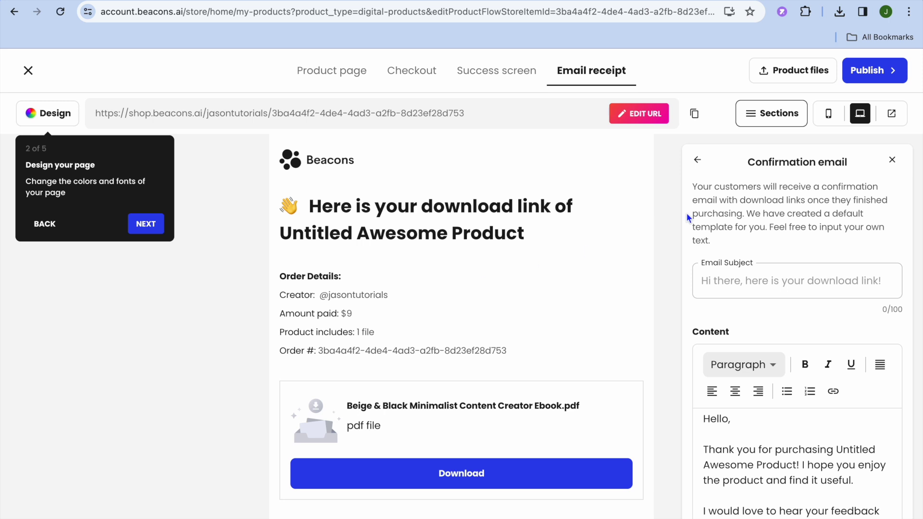
pyautogui.click(876, 72)
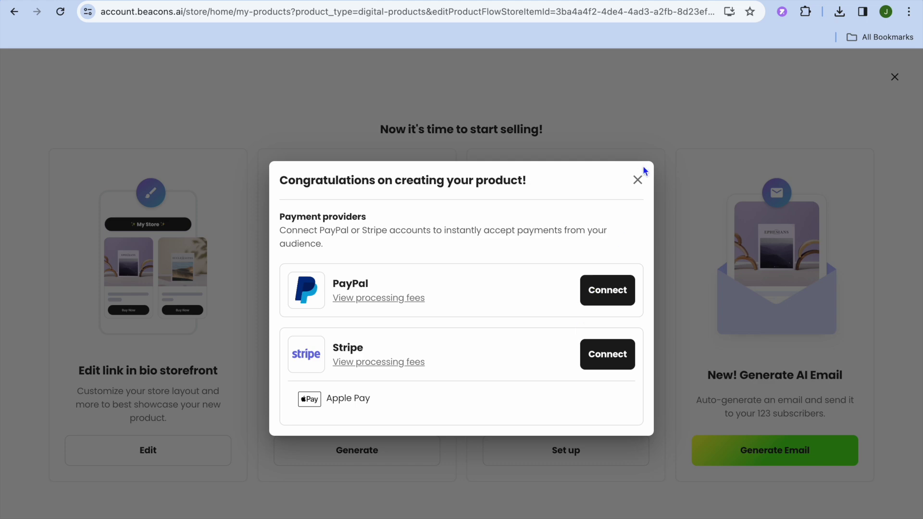
# - Close the congratulations dialog and open the Link in Bio storefront editor
pyautogui.click(637, 181)
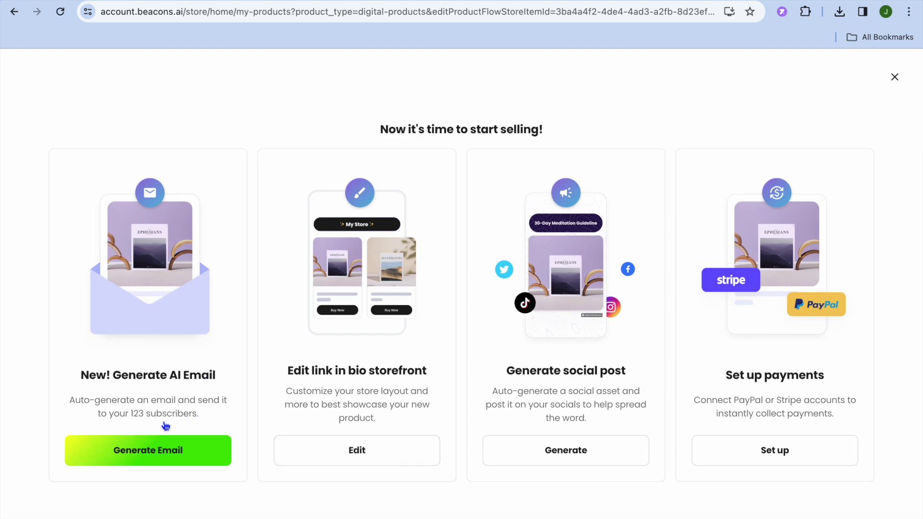
pyautogui.click(381, 449)
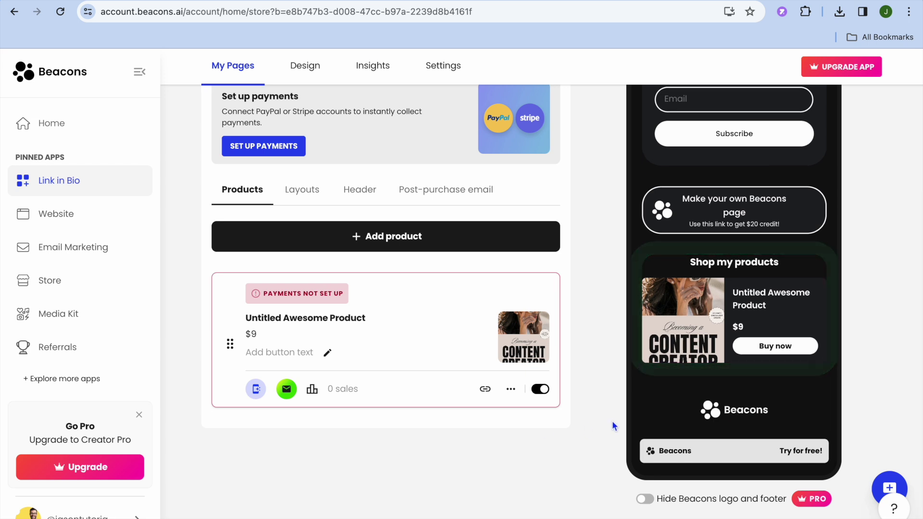
pyautogui.scroll(3, 649, 397)
pyautogui.scroll(4, 649, 397)
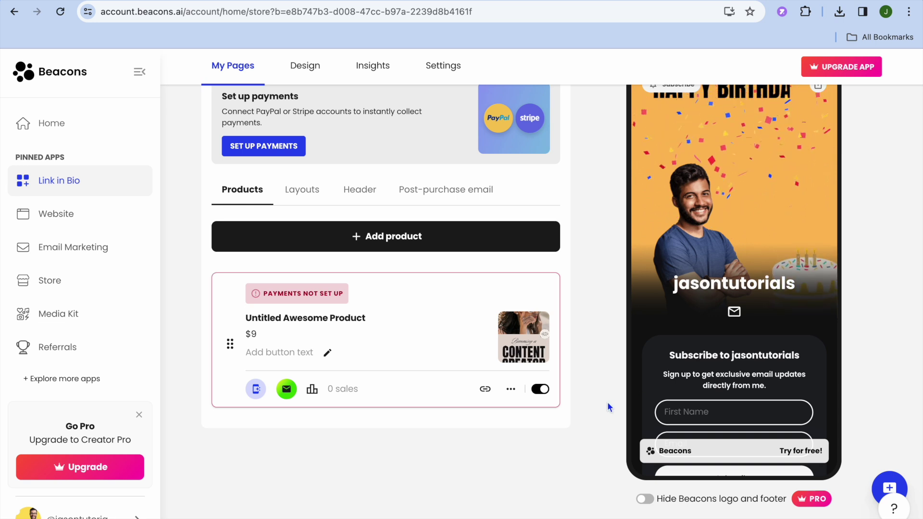
pyautogui.scroll(3, 607, 406)
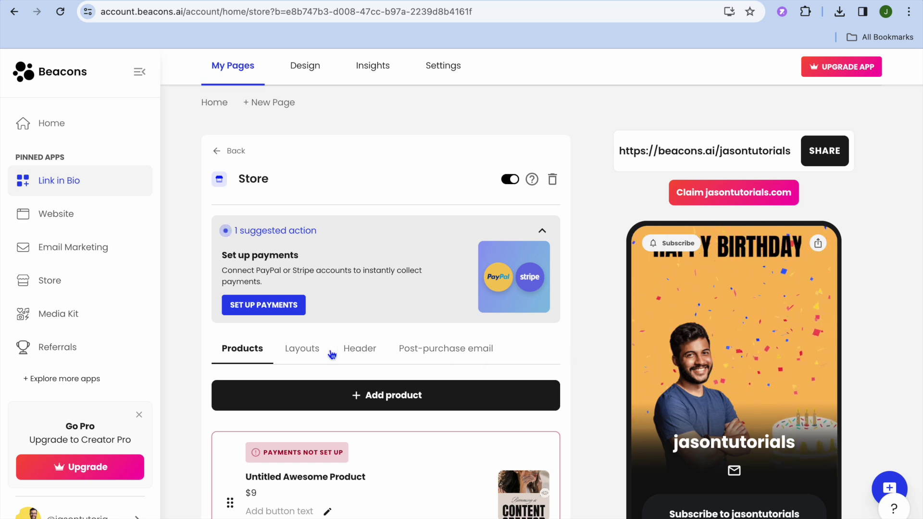
pyautogui.click(311, 349)
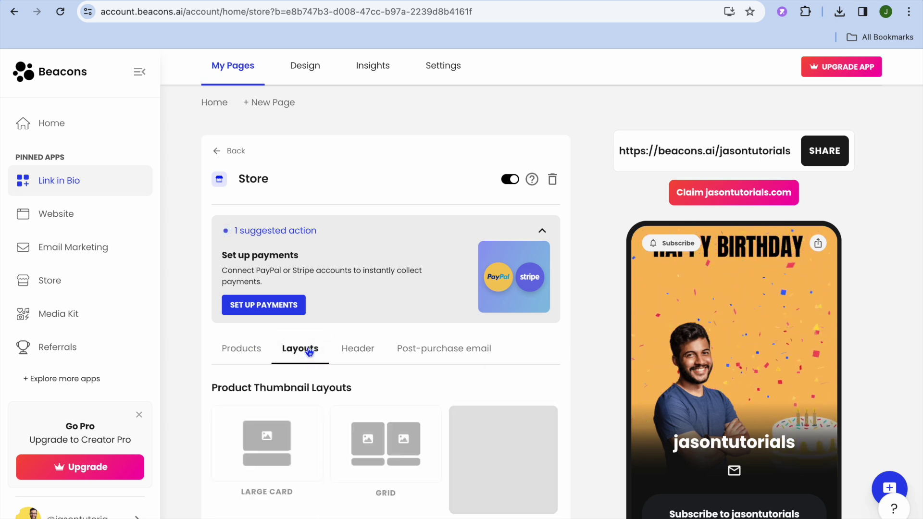
pyautogui.scroll(-2, 359, 379)
pyautogui.scroll(-3, 360, 382)
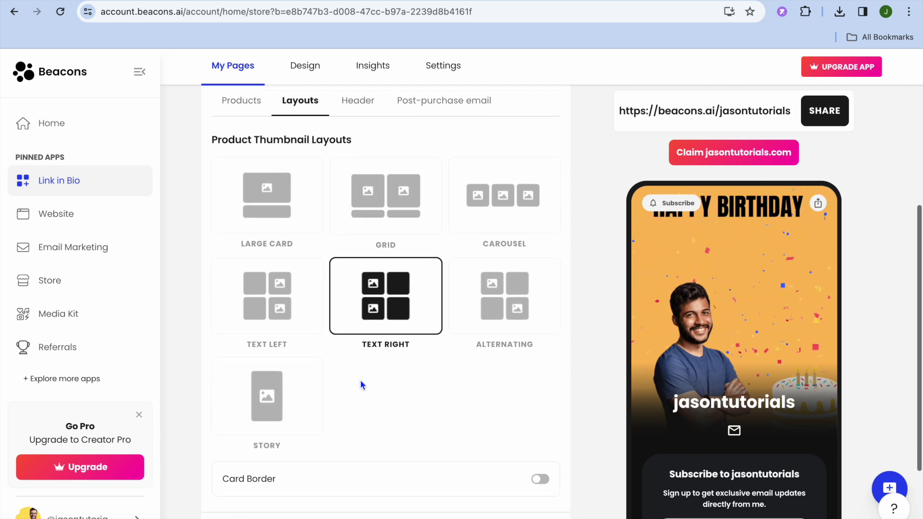
pyautogui.scroll(2, 360, 382)
pyautogui.click(245, 222)
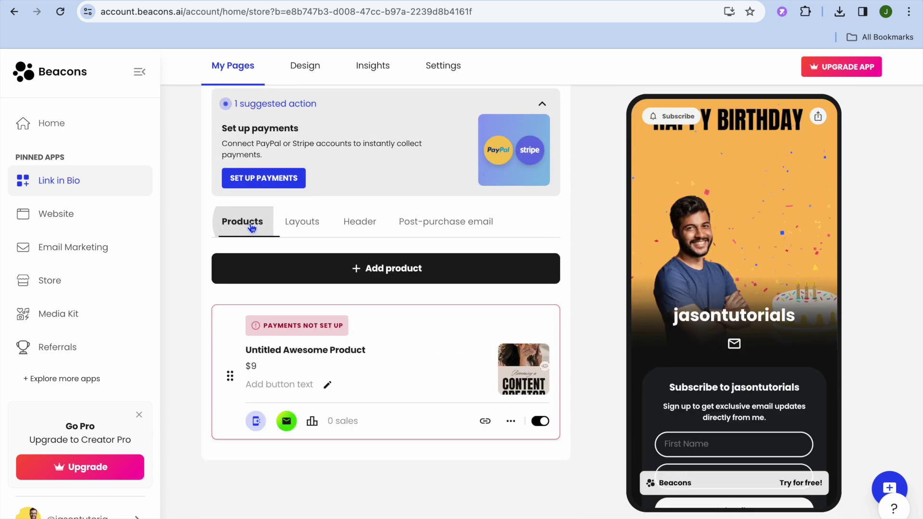
pyautogui.scroll(4, 471, 273)
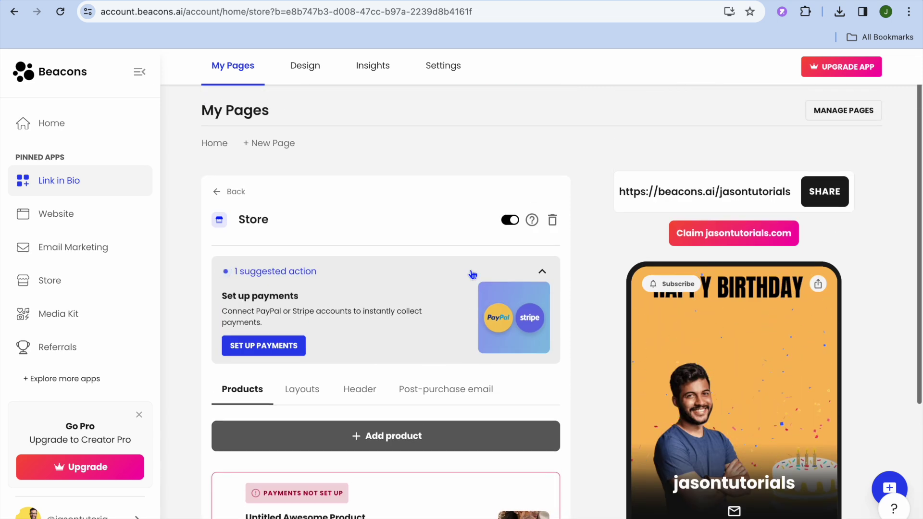